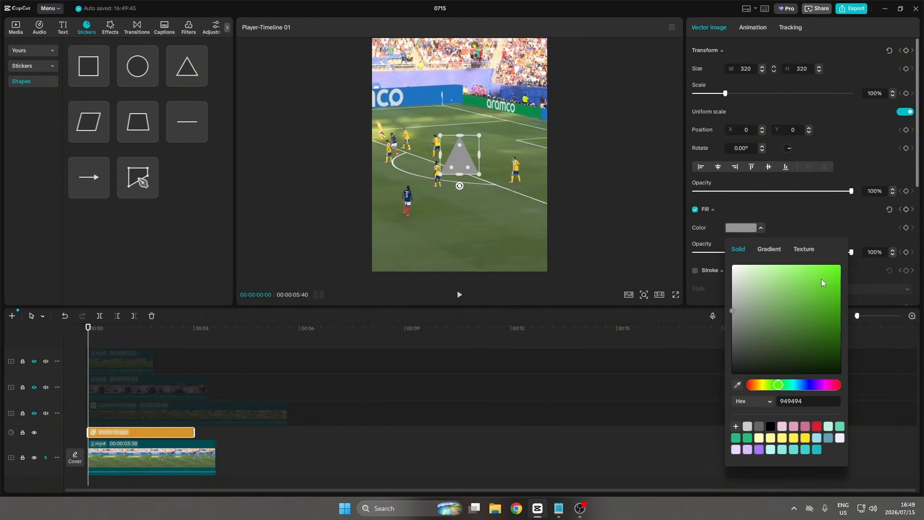
# Set the triangle's fill to bright green 53E80E and squash it to about 264 by 152.
pyautogui.moveTo(822, 279); pyautogui.dragTo(831, 272)
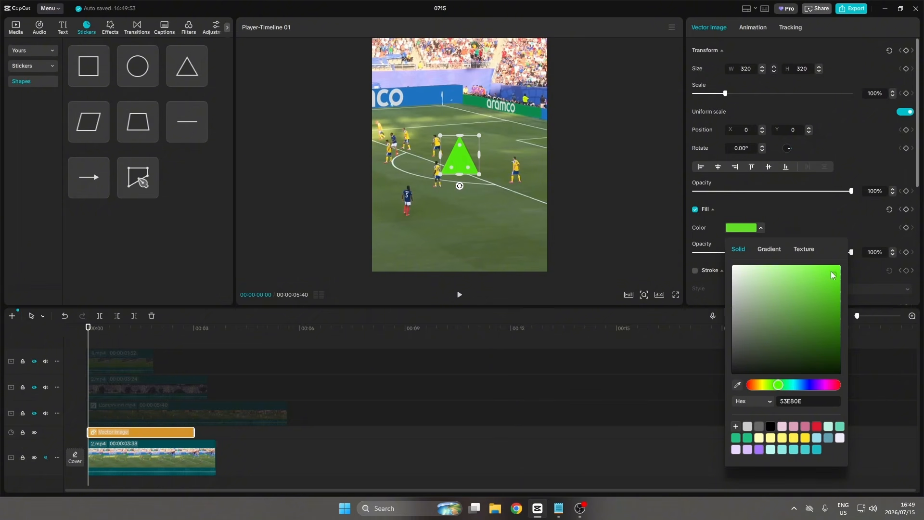
pyautogui.click(764, 229)
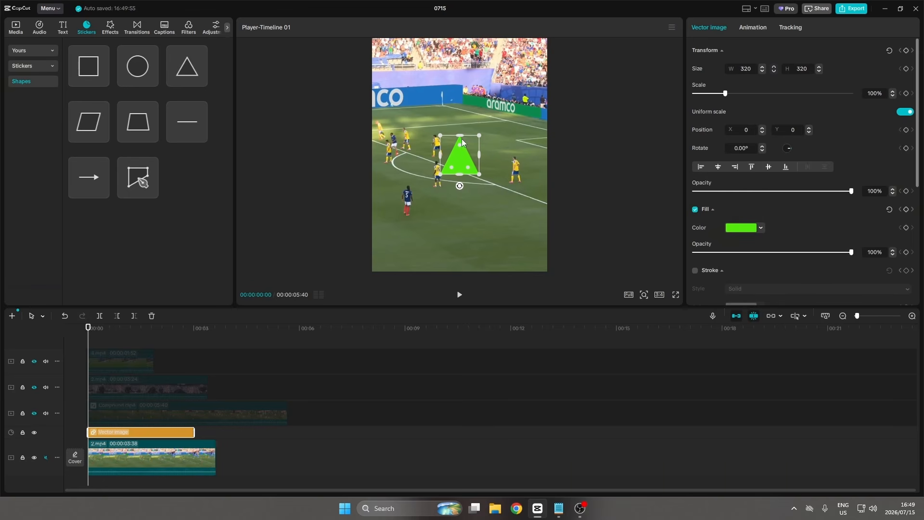
pyautogui.moveTo(459, 135); pyautogui.dragTo(459, 164)
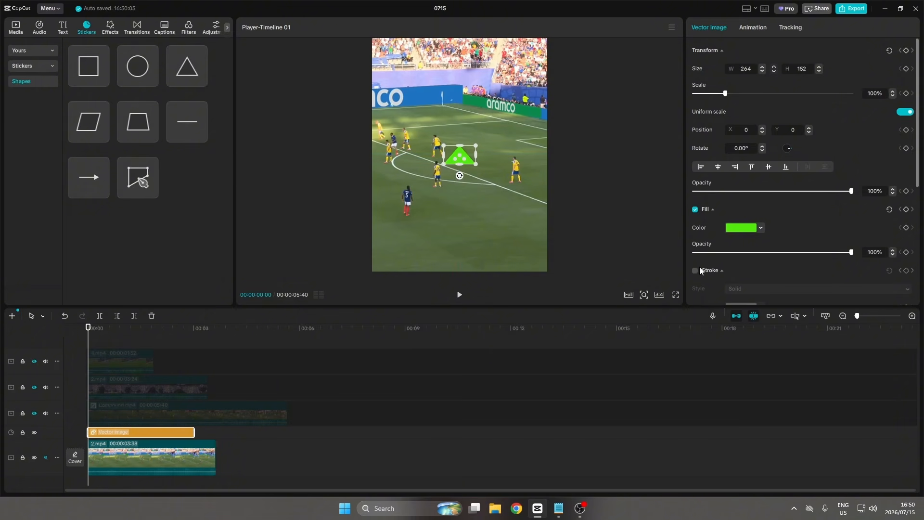
# Enable a stroke on the triangle and set its colour to black.
pyautogui.scroll(-1, 700, 267)
pyautogui.click(695, 235)
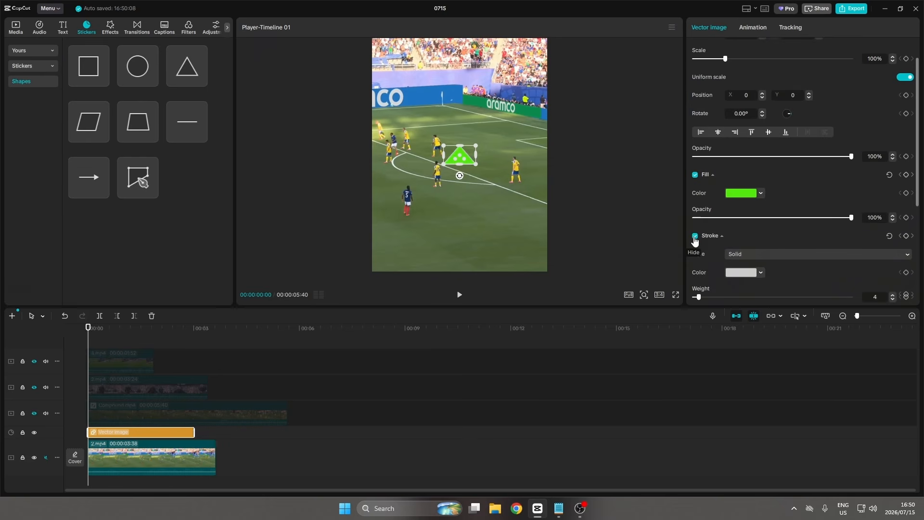
pyautogui.click(746, 272)
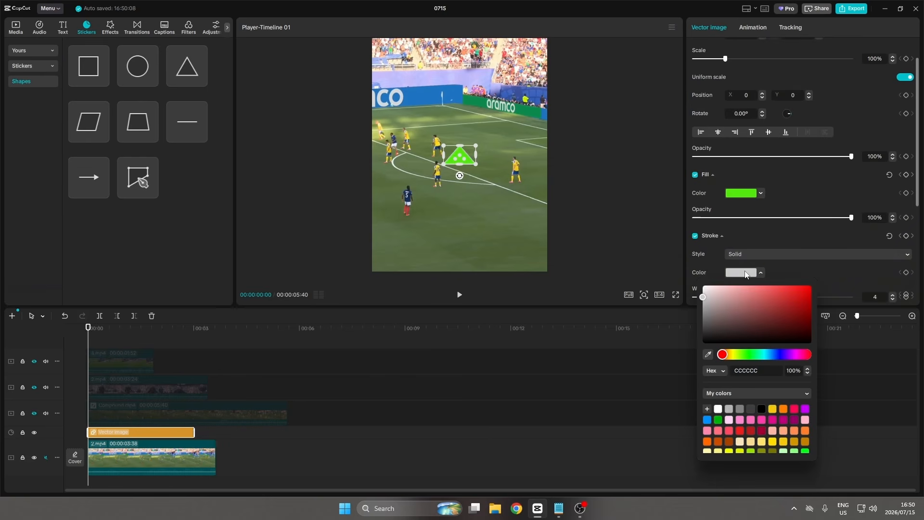
pyautogui.click(772, 408)
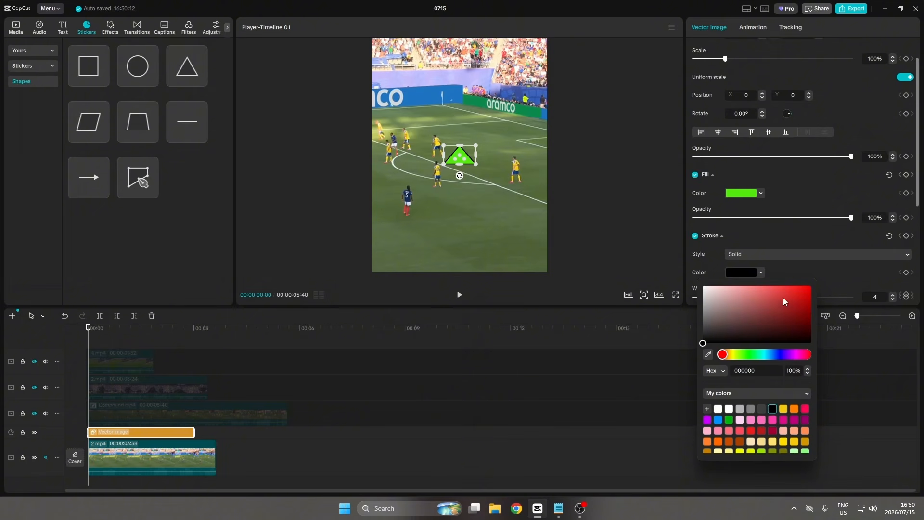
pyautogui.click(783, 271)
# Set the triangle's stroke weight to 7 and rotate it to -180° so it points downward.
pyautogui.scroll(-1, 714, 273)
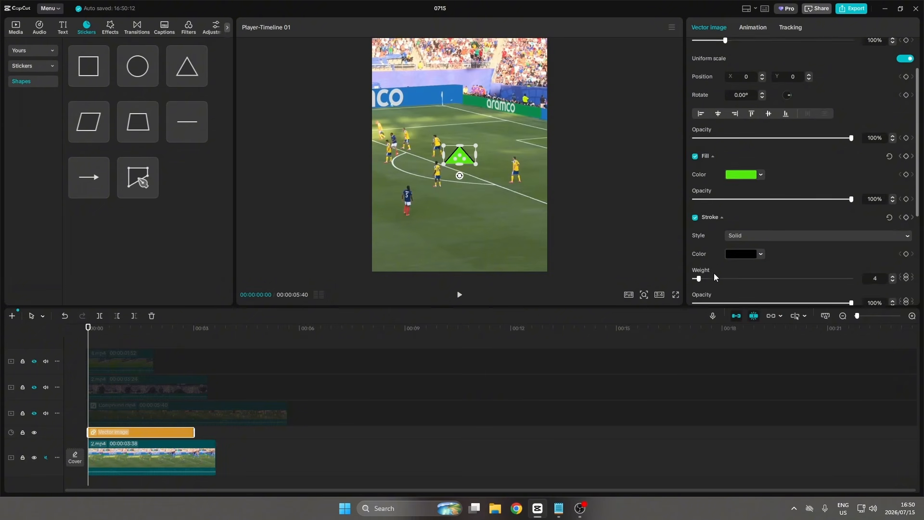
pyautogui.scroll(-1, 715, 273)
pyautogui.moveTo(700, 262); pyautogui.dragTo(704, 263)
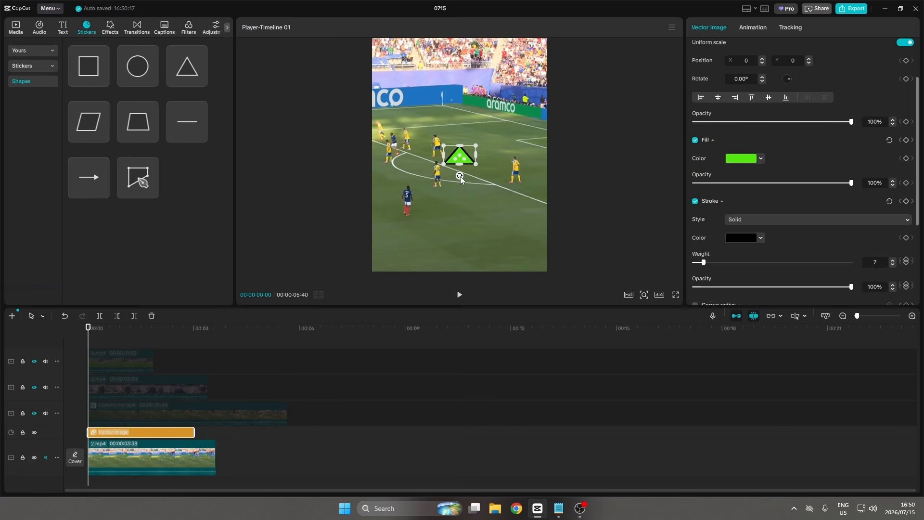
pyautogui.moveTo(461, 178); pyautogui.dragTo(459, 131)
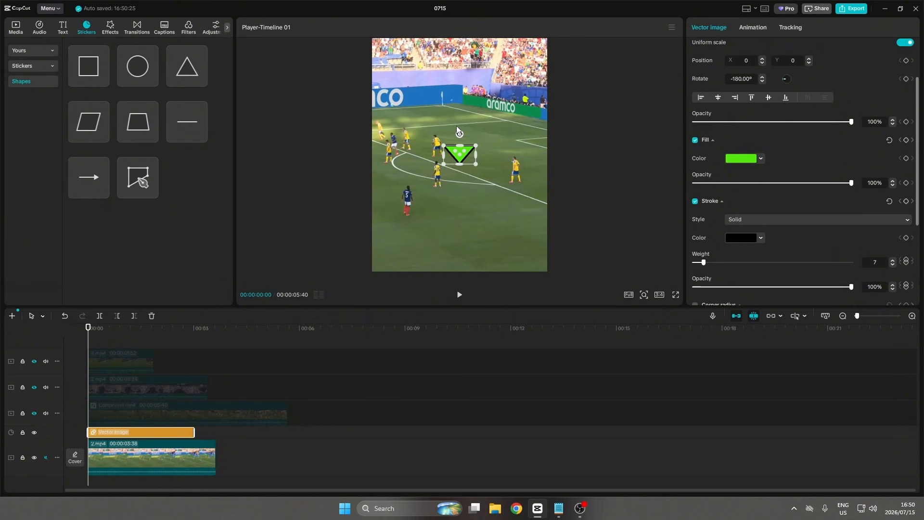
# Add a default text layer to the timeline and change its text to MBAPPE.
pyautogui.click(64, 28)
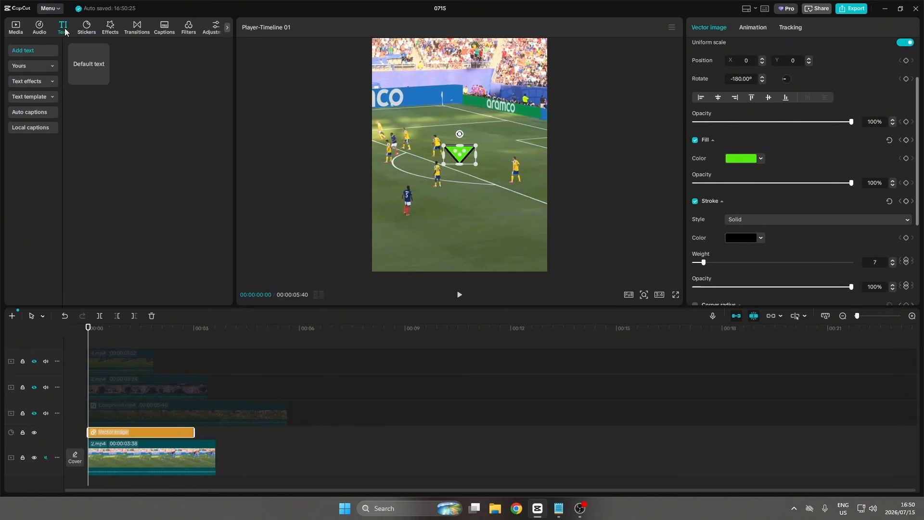
pyautogui.moveTo(82, 66); pyautogui.dragTo(81, 424)
pyautogui.scroll(-1, 122, 416)
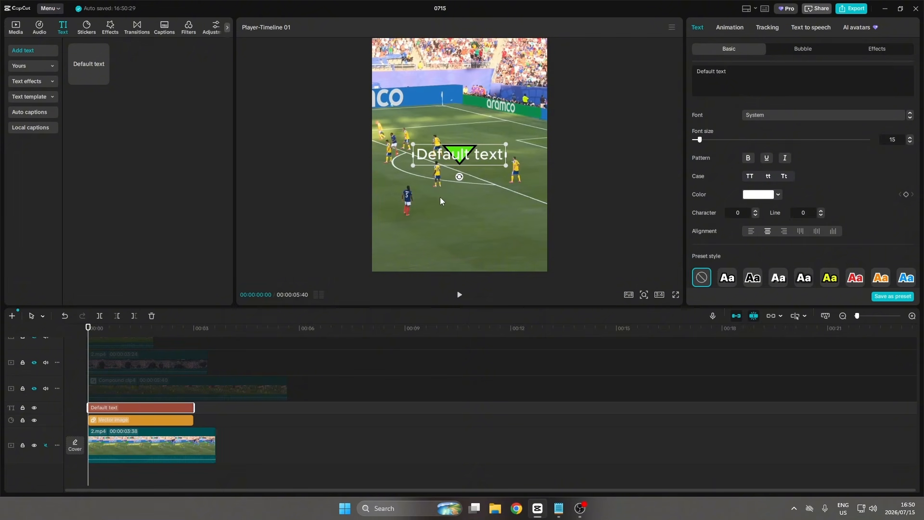
pyautogui.moveTo(753, 71); pyautogui.dragTo(695, 71)
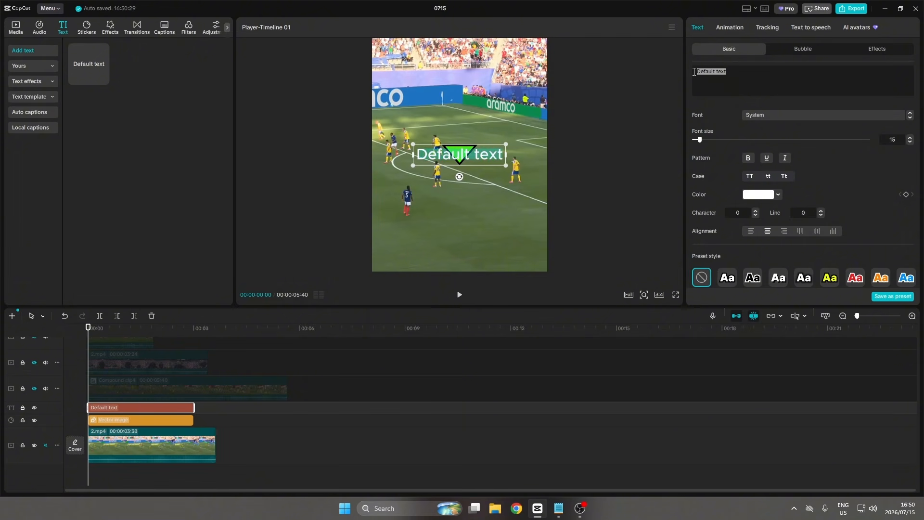
pyautogui.write('MBAPPE')
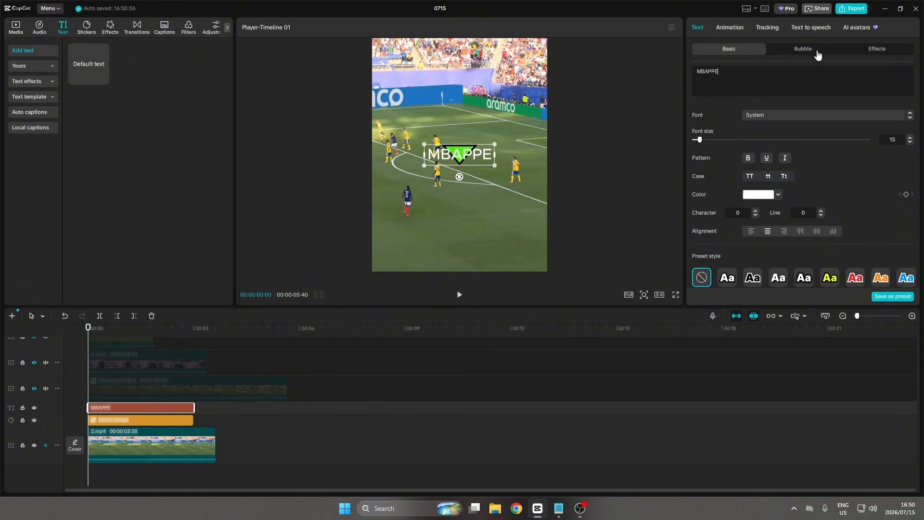
# Set the text font to Montserrat and make it bold.
pyautogui.click(808, 115)
pyautogui.scroll(1, 793, 209)
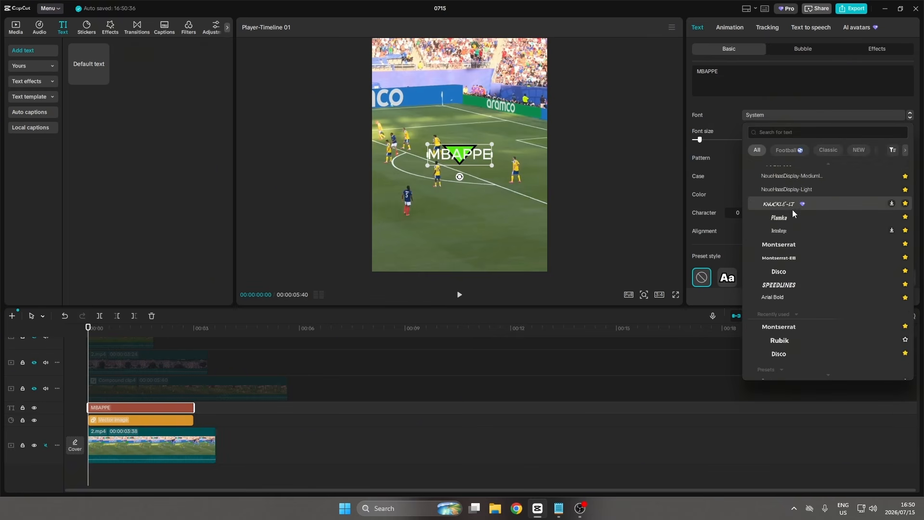
pyautogui.click(795, 245)
pyautogui.click(749, 164)
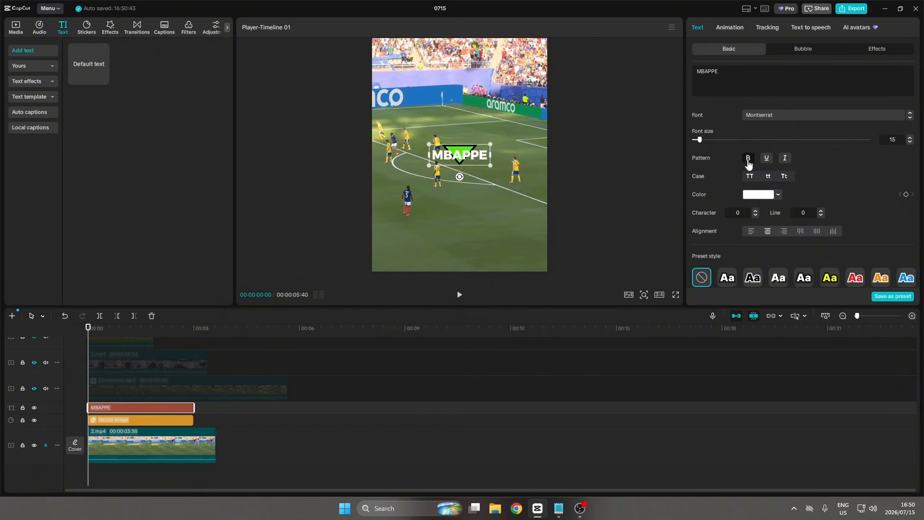
# Apply the white-with-black-outline preset style to the text and set its stroke thickness to 50.
pyautogui.scroll(-2, 732, 181)
pyautogui.click(728, 211)
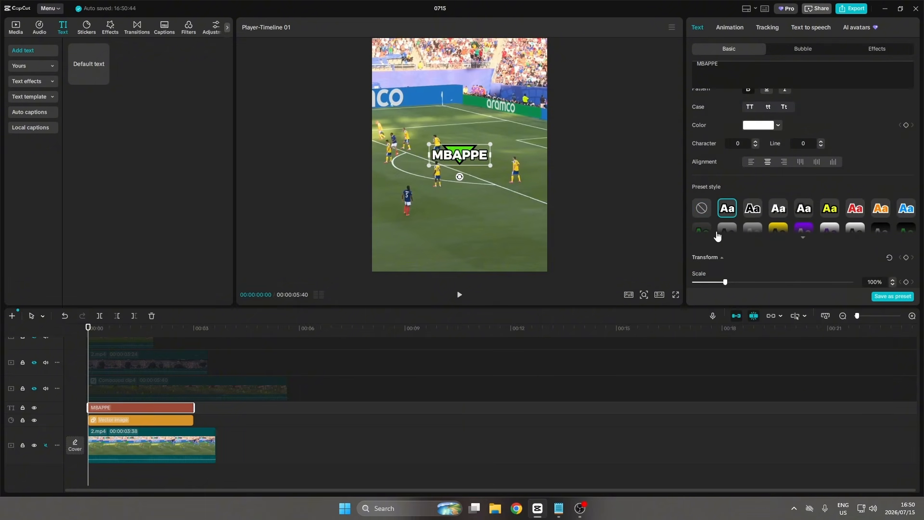
pyautogui.scroll(-2, 720, 236)
pyautogui.scroll(-5, 732, 223)
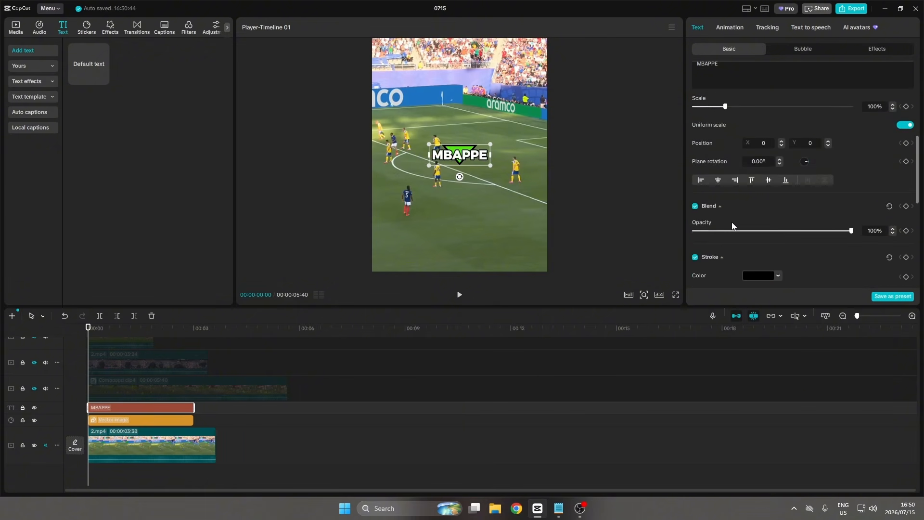
pyautogui.moveTo(741, 268); pyautogui.dragTo(774, 269)
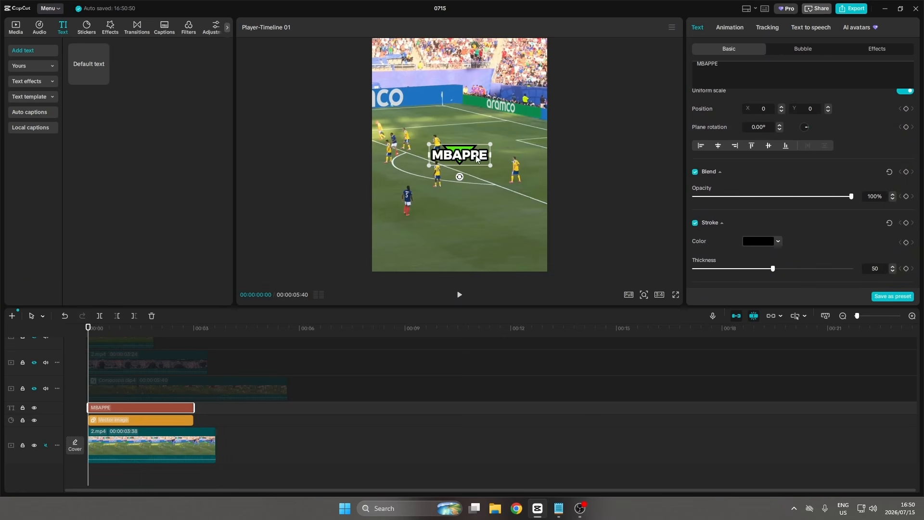
# Move the text just above the triangle, then combine the text and triangle clips into a compound clip.
pyautogui.moveTo(477, 158); pyautogui.dragTo(477, 139)
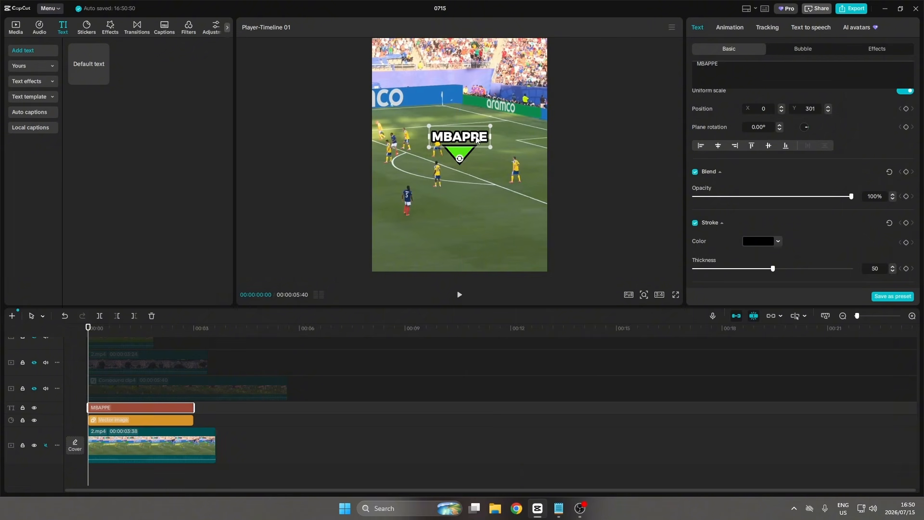
pyautogui.click(207, 407)
pyautogui.moveTo(201, 406); pyautogui.dragTo(187, 421)
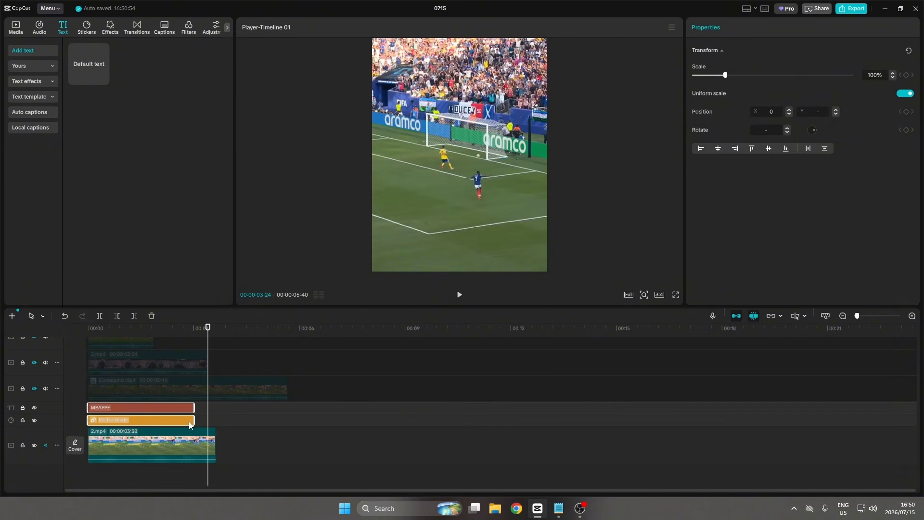
pyautogui.hotkey('alt', 'g')
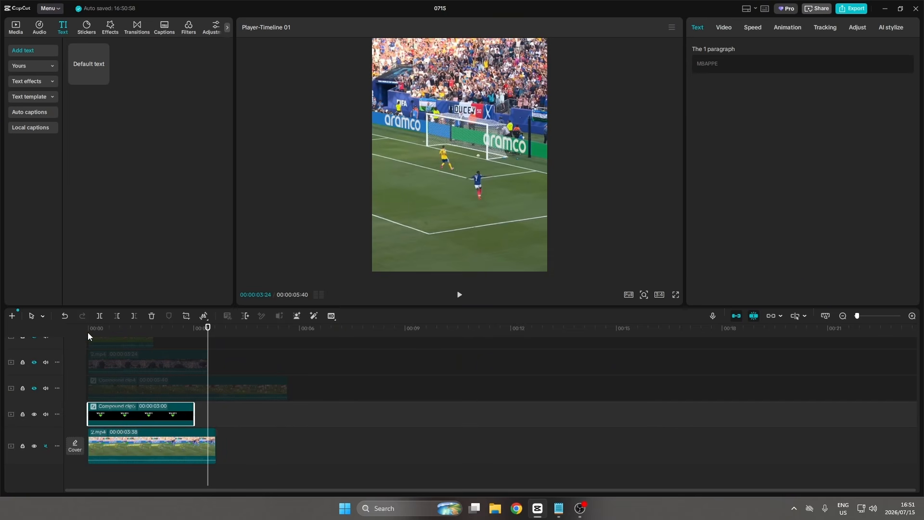
# Scale the compound clip down to about 48% and place the marker above the player.
pyautogui.moveTo(97, 328); pyautogui.dragTo(87, 334)
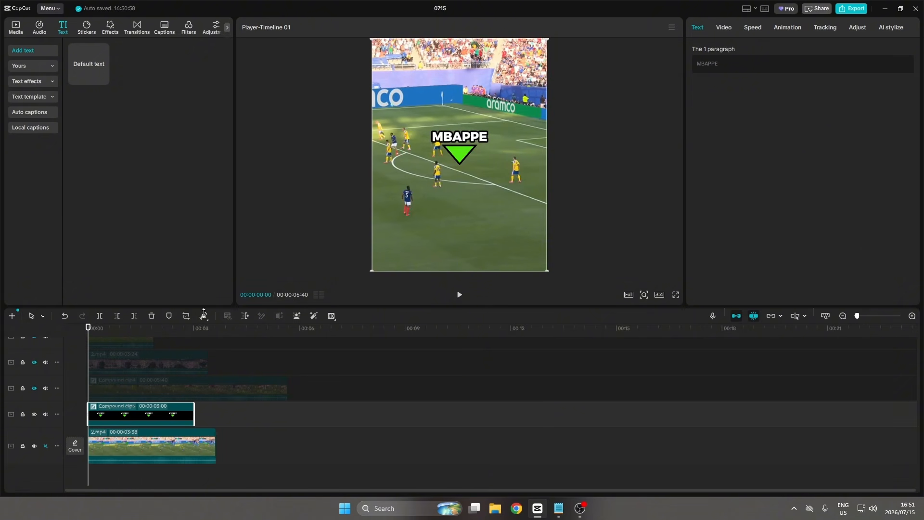
pyautogui.moveTo(90, 329); pyautogui.dragTo(95, 333)
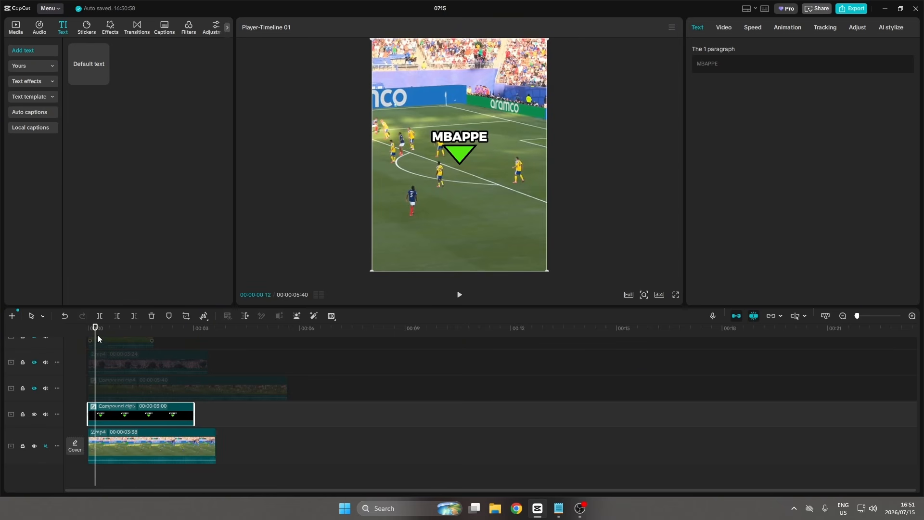
pyautogui.moveTo(98, 334); pyautogui.dragTo(100, 333)
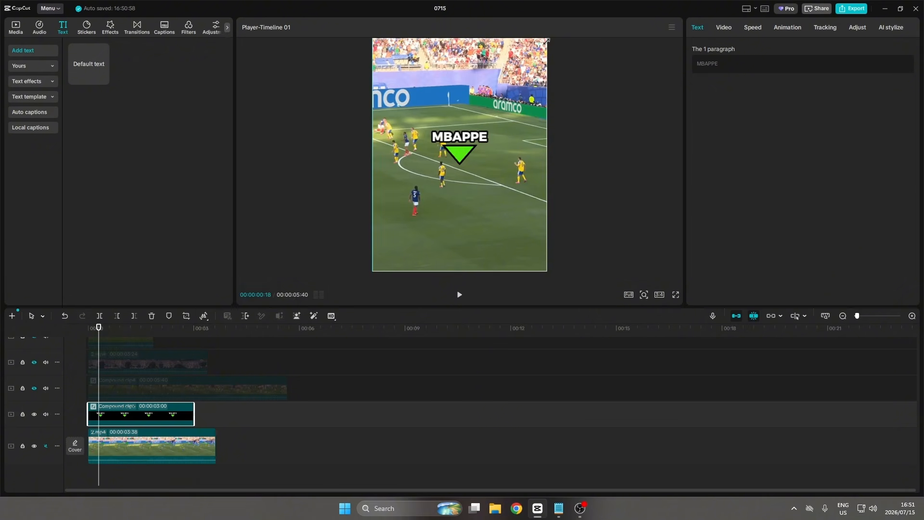
pyautogui.moveTo(548, 40); pyautogui.dragTo(461, 111)
pyautogui.moveTo(458, 150); pyautogui.dragTo(385, 112)
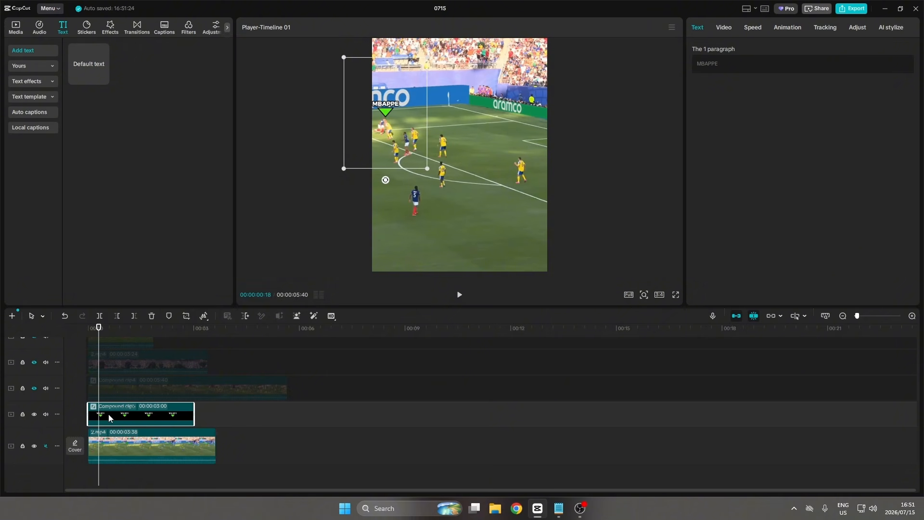
# Shift the compound clip slightly later and add a position keyframe at its start.
pyautogui.moveTo(109, 415); pyautogui.dragTo(118, 415)
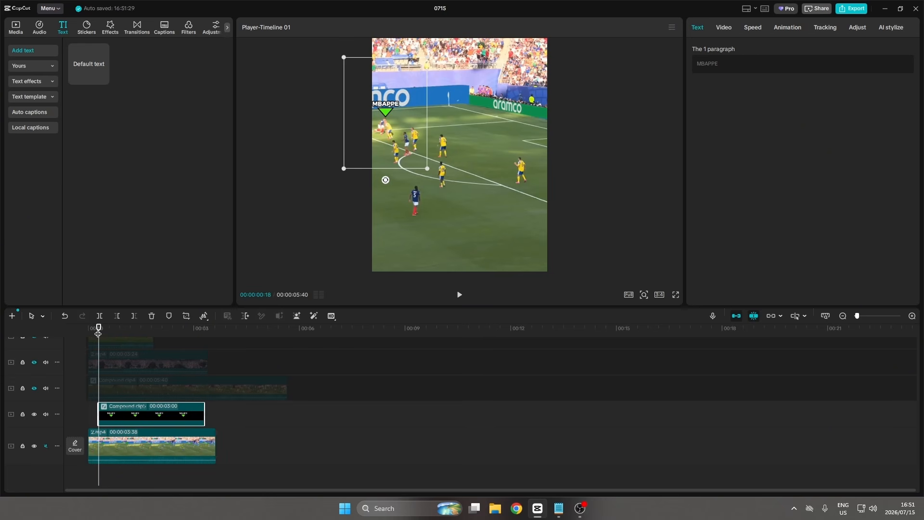
pyautogui.moveTo(99, 328)
pyautogui.mouseDown()
pyautogui.moveTo(88, 332)
pyautogui.moveTo(101, 335)
pyautogui.mouseUp()
pyautogui.click(726, 30)
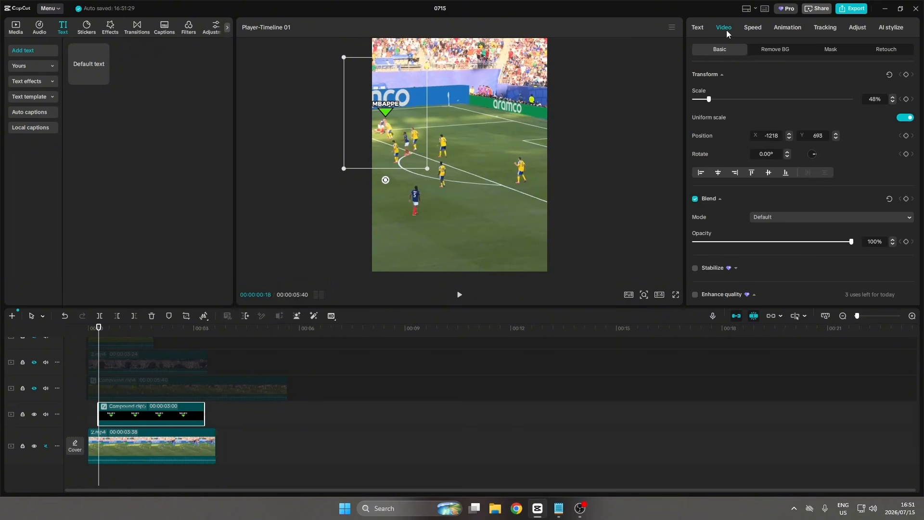
pyautogui.click(907, 136)
# Step the playhead forward and reposition the marker over the player at each frame to keyframe its motion.
pyautogui.moveTo(101, 330); pyautogui.dragTo(105, 330)
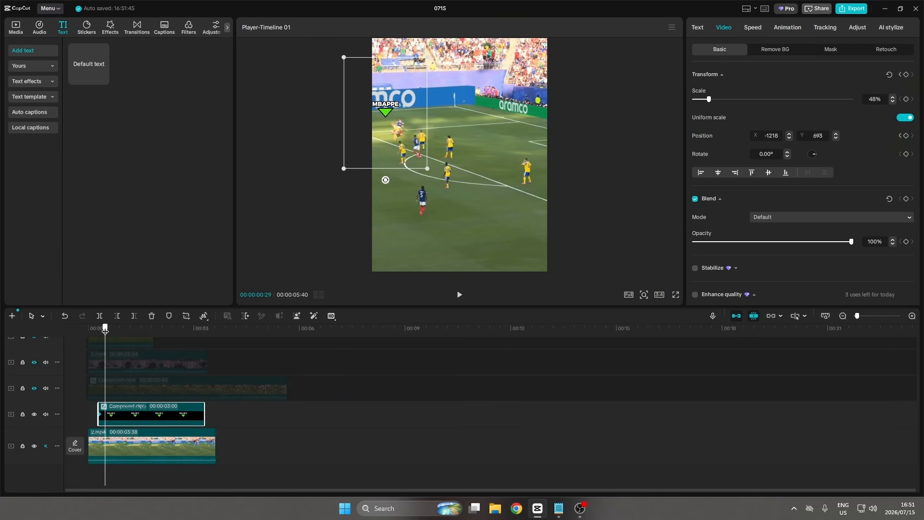
pyautogui.moveTo(386, 112); pyautogui.dragTo(400, 111)
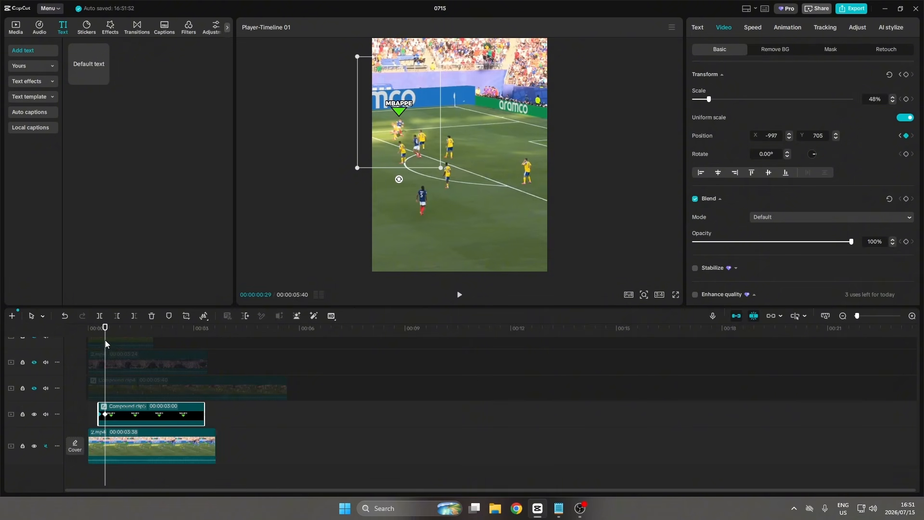
pyautogui.moveTo(108, 331); pyautogui.dragTo(110, 331)
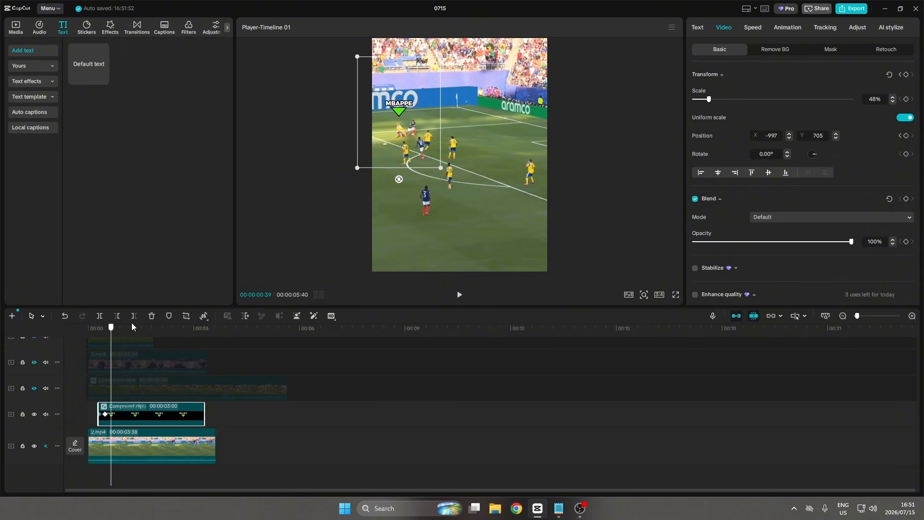
pyautogui.moveTo(399, 109); pyautogui.dragTo(414, 110)
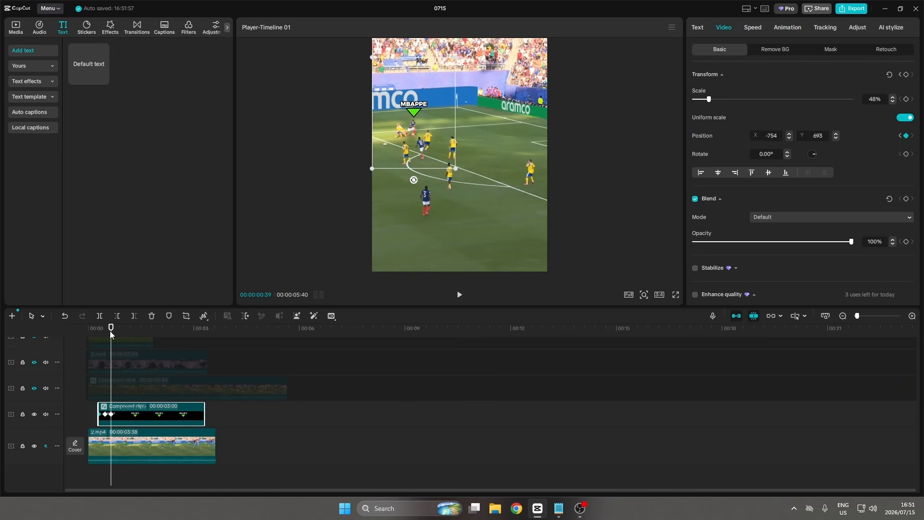
pyautogui.moveTo(110, 331); pyautogui.dragTo(120, 330)
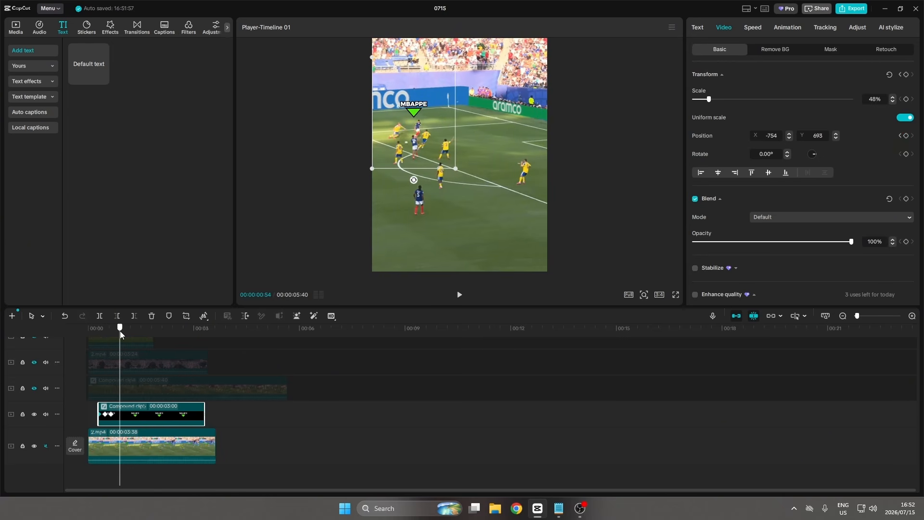
pyautogui.moveTo(415, 111); pyautogui.dragTo(421, 111)
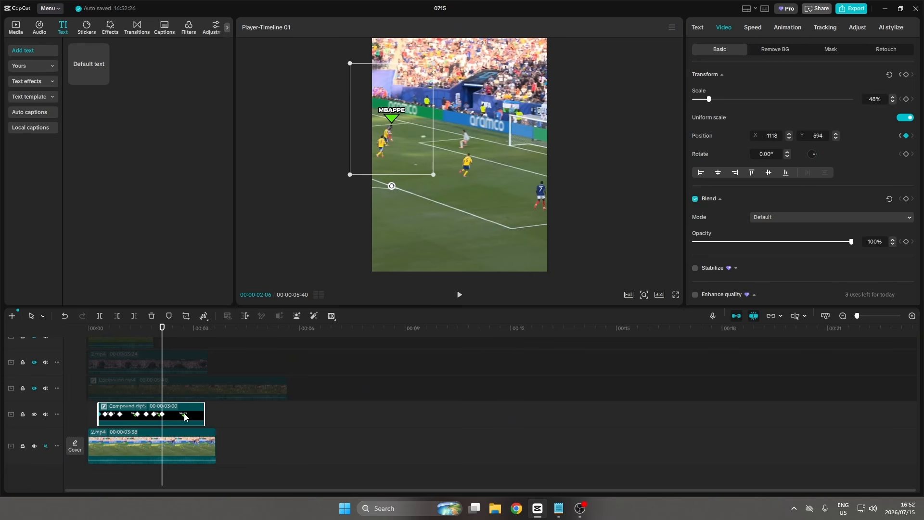
# Trim the compound clip's end at the playhead and return the playhead to the start.
pyautogui.press('w')
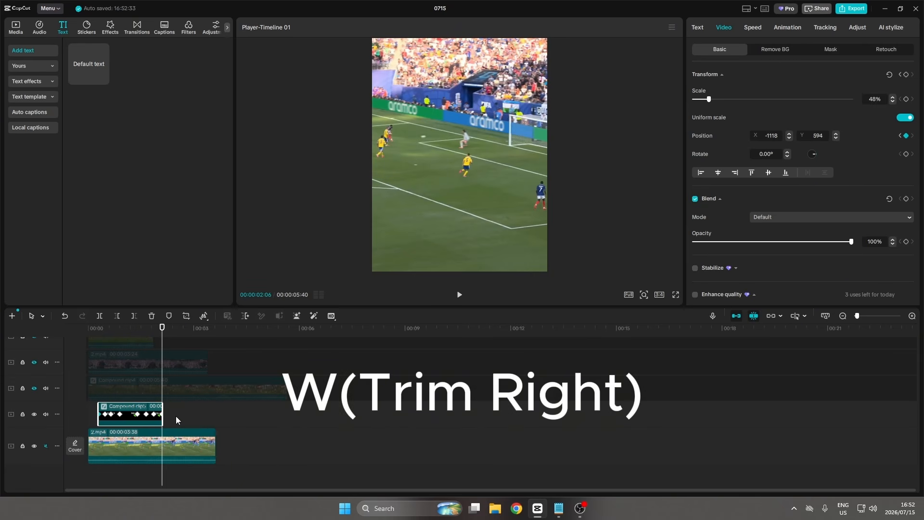
pyautogui.click(91, 408)
pyautogui.press('Home')
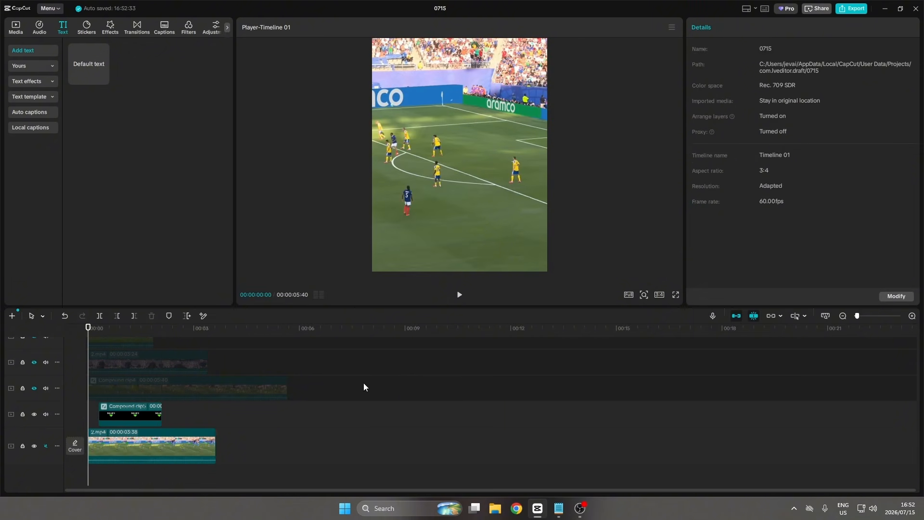
# Play the edit in full-screen preview to review the marker following the player.
pyautogui.click(676, 296)
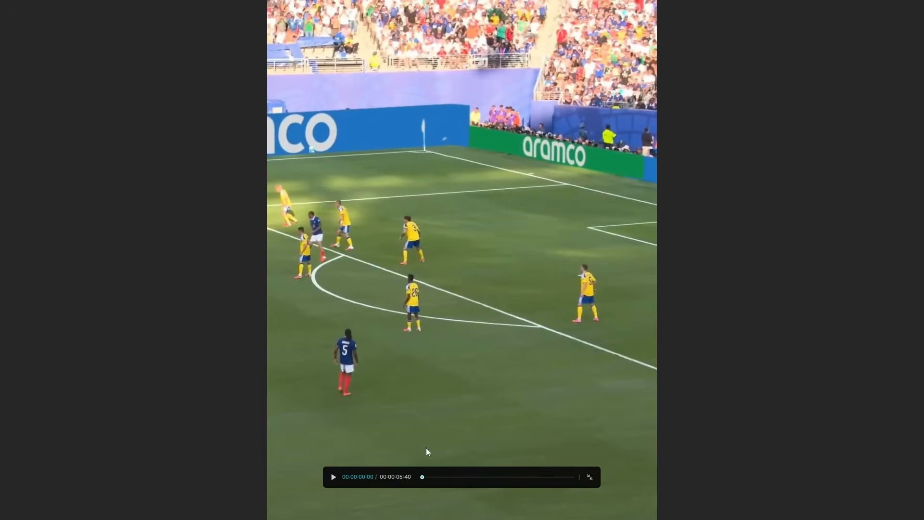
pyautogui.click(333, 477)
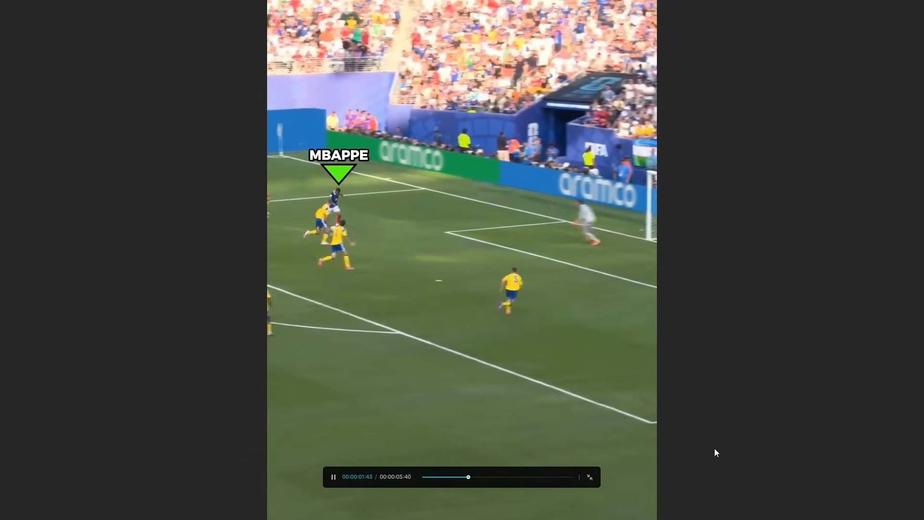
pyautogui.press('Escape')
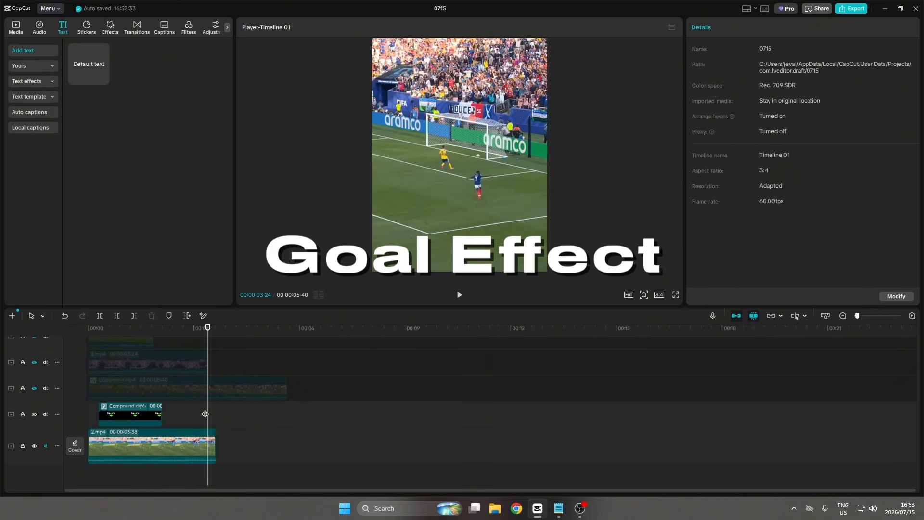
# Add a custom shape clip at the playhead and move it to the track just above the compound clip.
pyautogui.click(193, 417)
pyautogui.moveTo(193, 418); pyautogui.dragTo(171, 425)
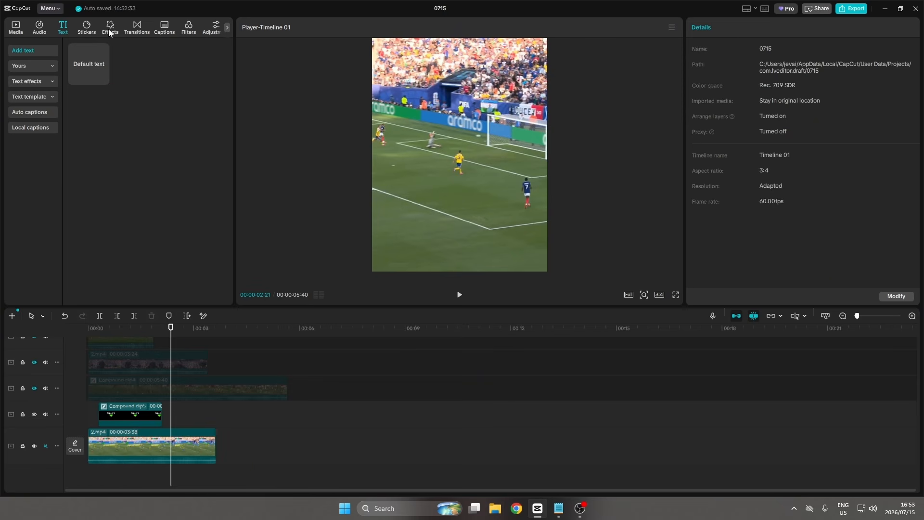
pyautogui.click(92, 27)
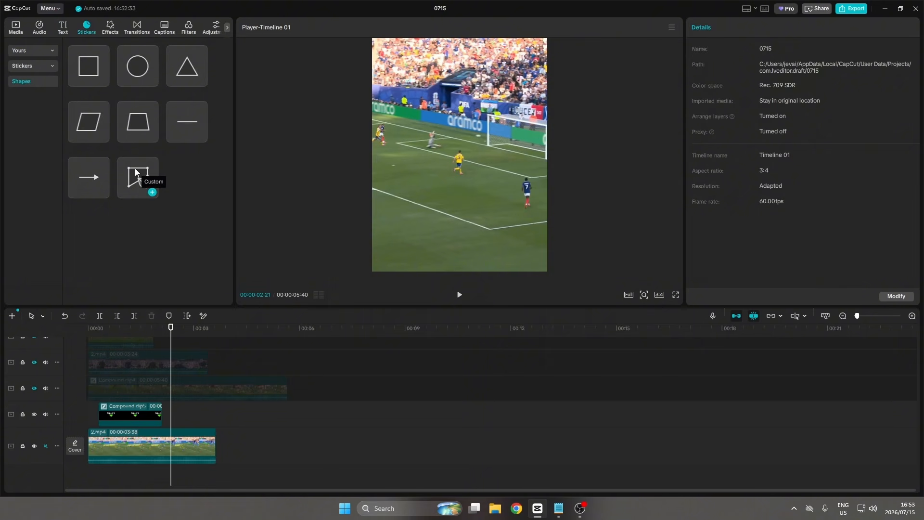
pyautogui.click(152, 193)
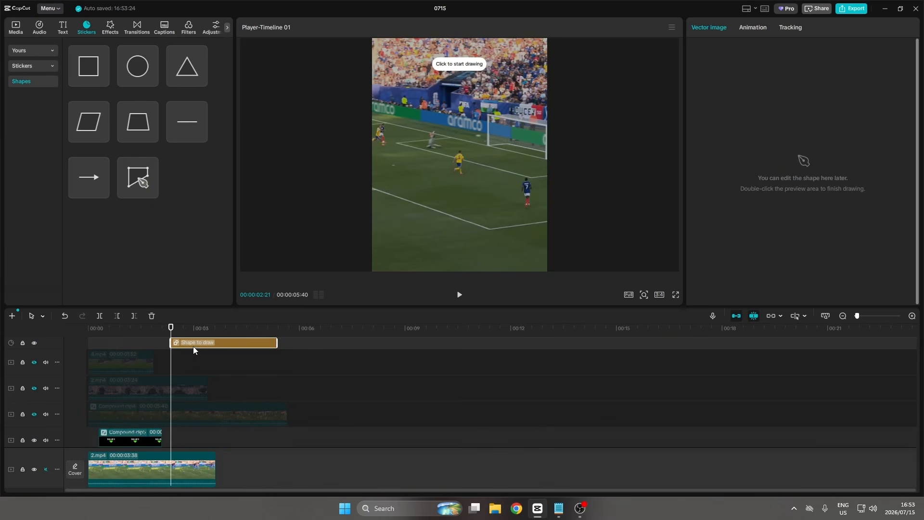
pyautogui.moveTo(193, 345)
pyautogui.mouseDown()
pyautogui.moveTo(191, 451)
pyautogui.moveTo(190, 404)
pyautogui.mouseUp()
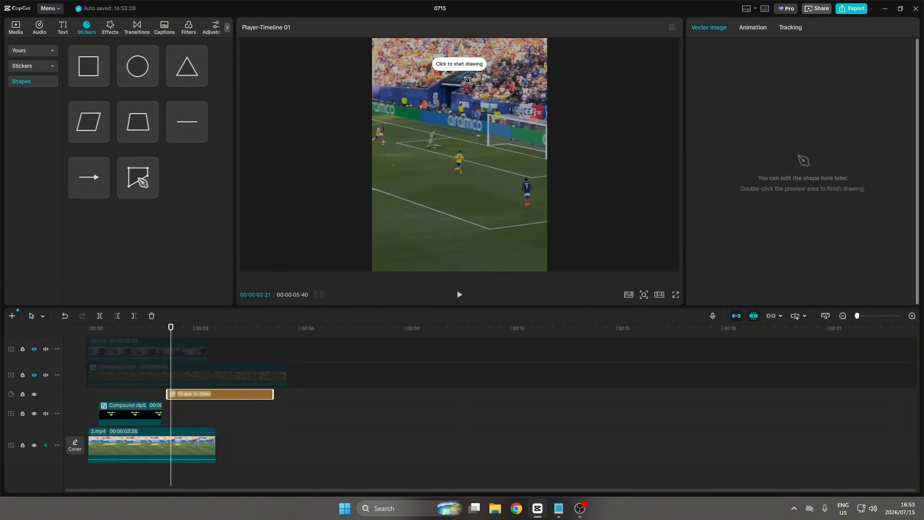
# Draw a four-point custom shape covering the goal mouth in the preview.
pyautogui.moveTo(171, 331); pyautogui.dragTo(179, 332)
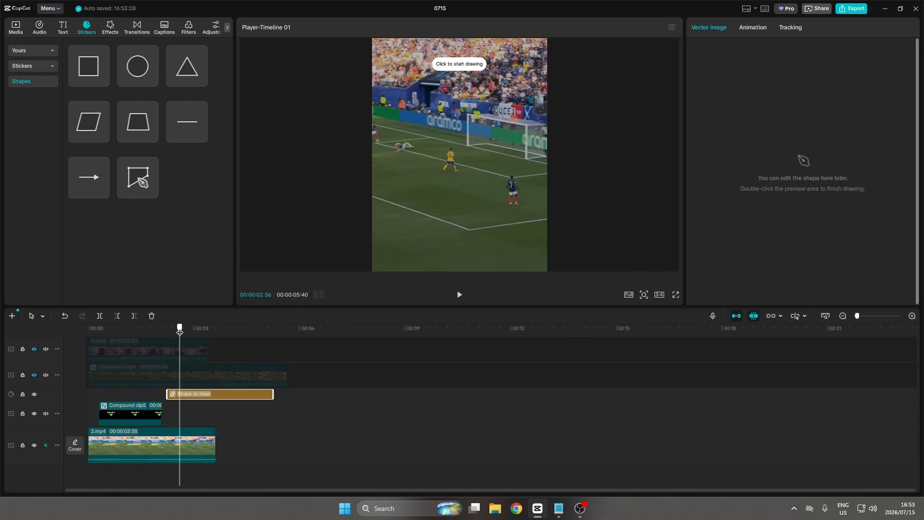
pyautogui.click(471, 117)
pyautogui.doubleClick(527, 127)
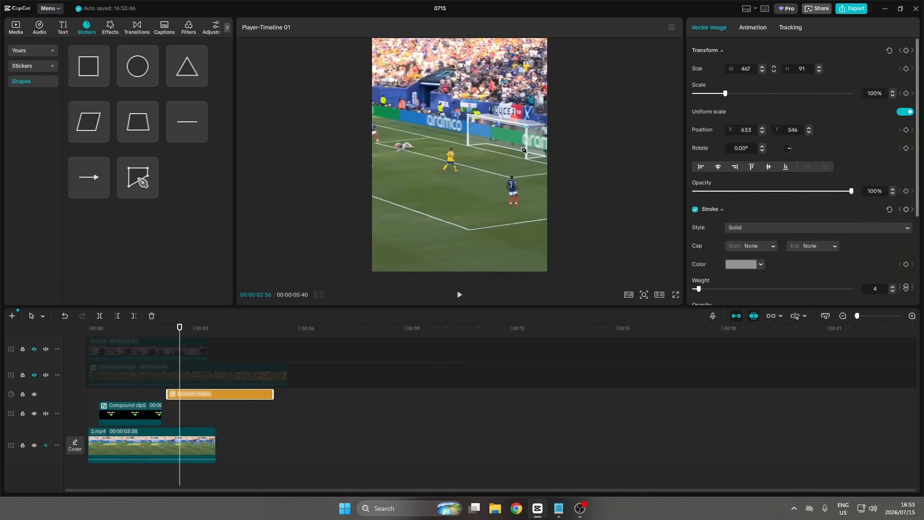
pyautogui.click(528, 161)
pyautogui.click(470, 147)
pyautogui.click(471, 118)
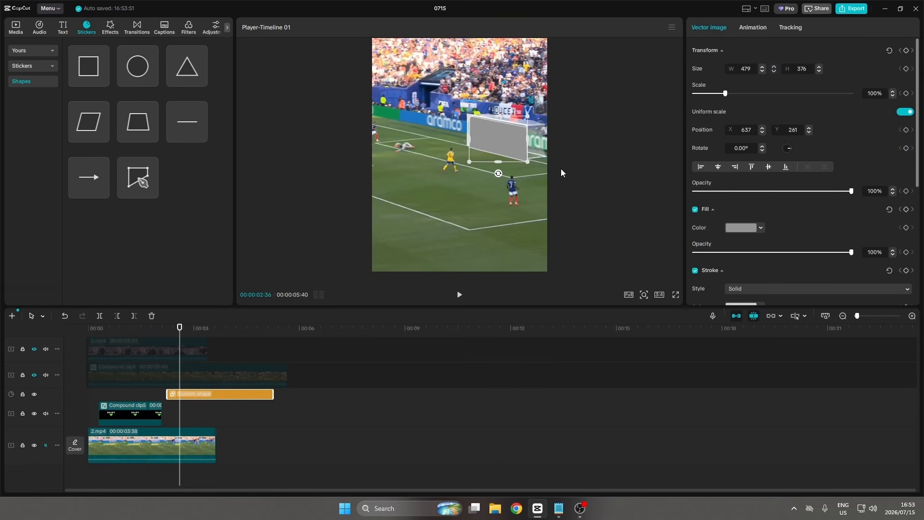
# Set the shape's fill colour to bright green.
pyautogui.click(739, 228)
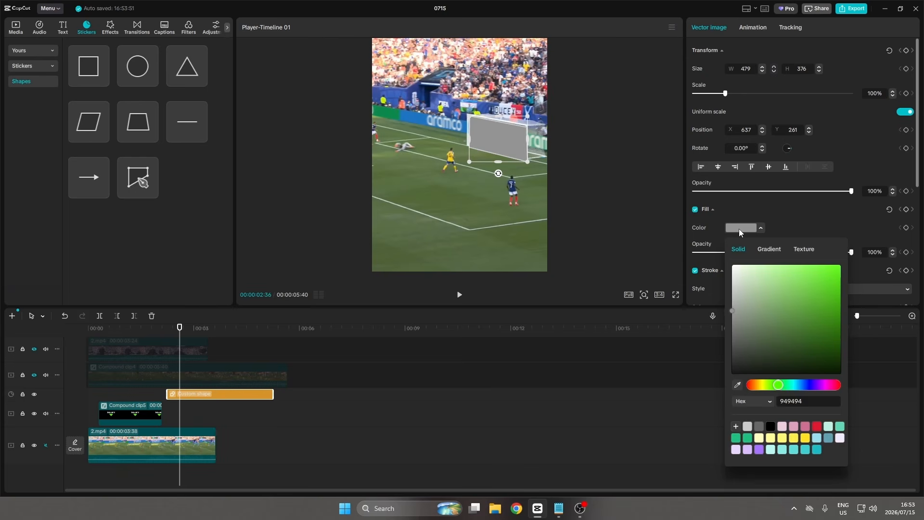
pyautogui.moveTo(816, 279); pyautogui.dragTo(834, 280)
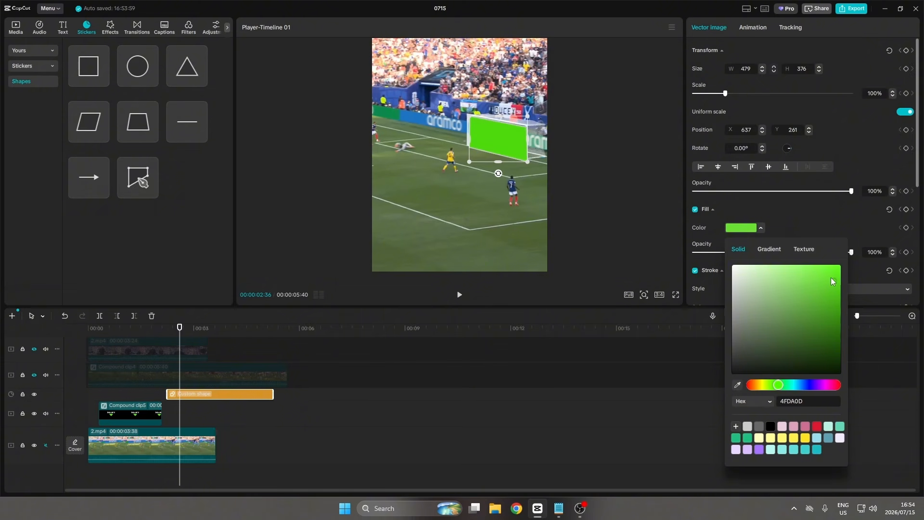
pyautogui.click(791, 220)
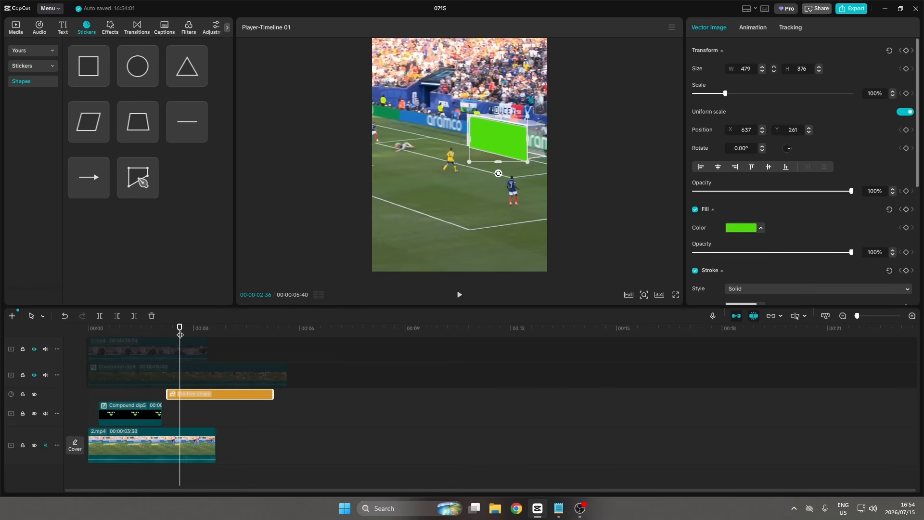
# Move the green shape back over the goal mouth at an earlier frame.
pyautogui.moveTo(180, 335); pyautogui.dragTo(190, 336)
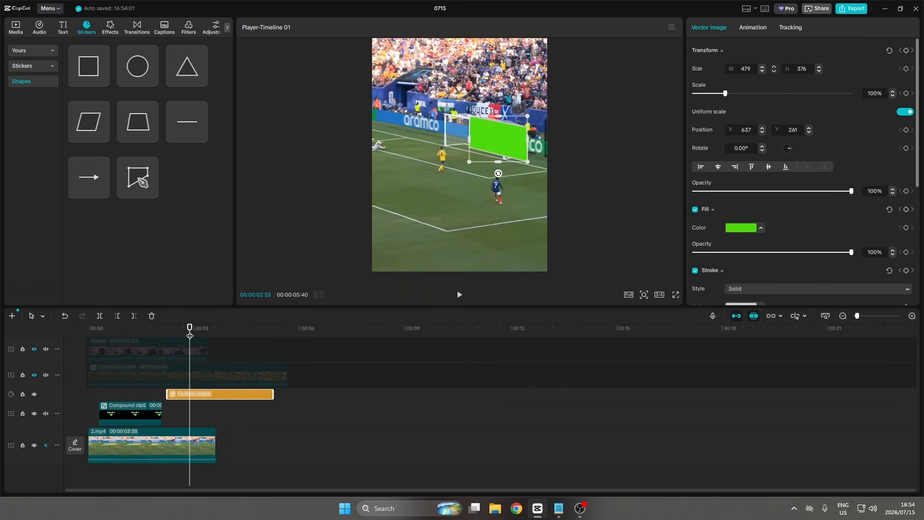
pyautogui.moveTo(190, 336); pyautogui.dragTo(175, 336)
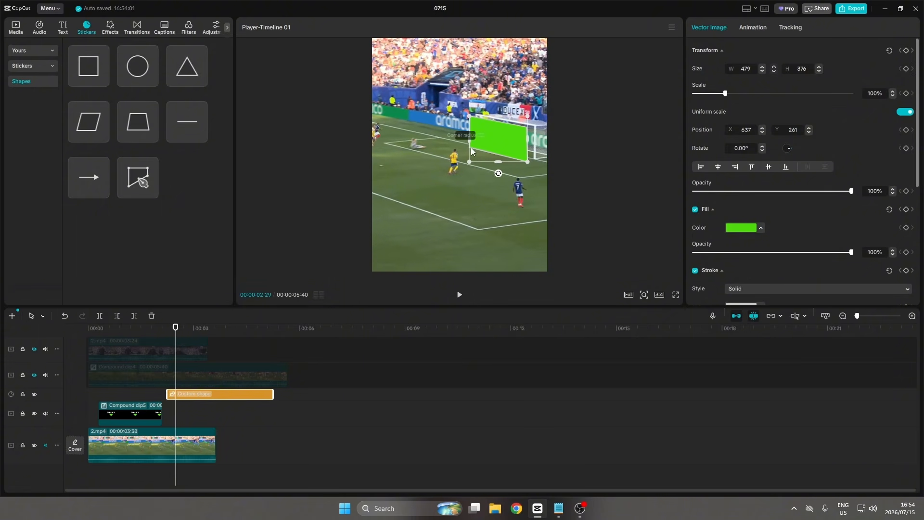
pyautogui.moveTo(471, 148); pyautogui.dragTo(474, 203)
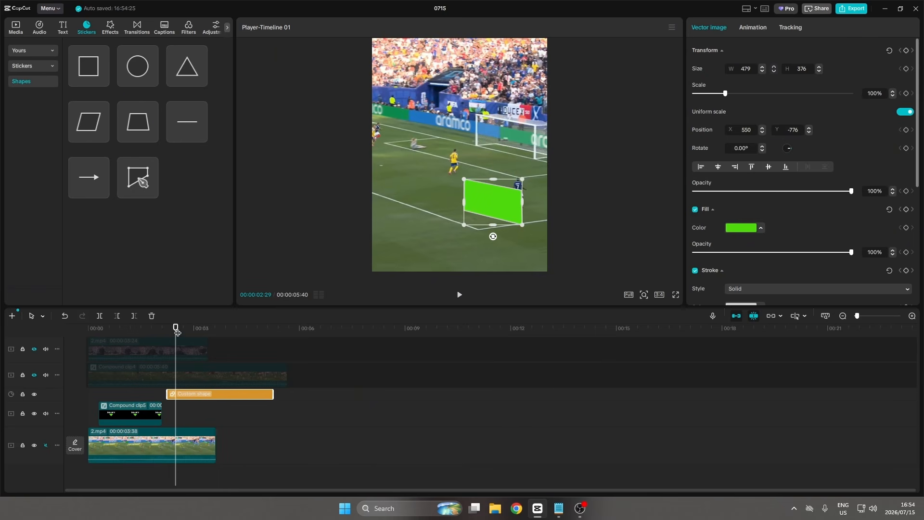
pyautogui.moveTo(178, 332); pyautogui.dragTo(172, 332)
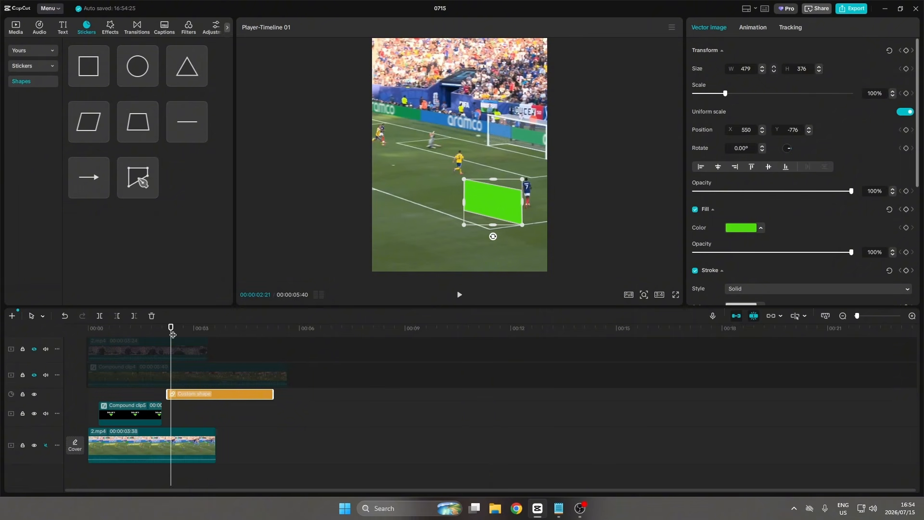
pyautogui.moveTo(172, 334); pyautogui.dragTo(173, 333)
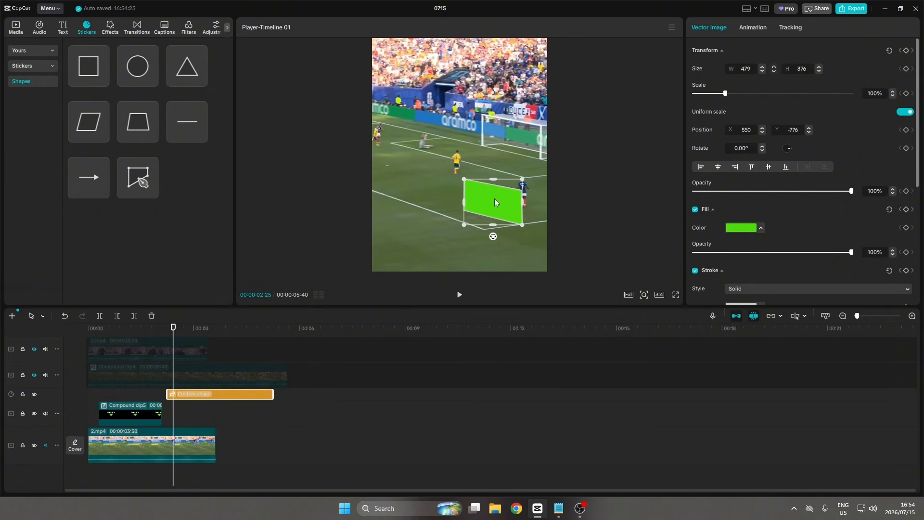
pyautogui.moveTo(495, 199); pyautogui.dragTo(514, 139)
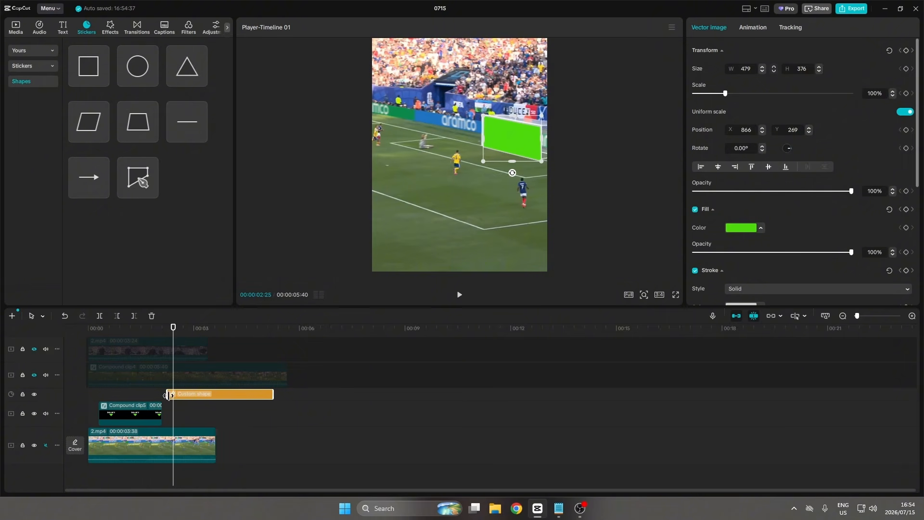
# Trim the shape clip's start to the playhead and keyframe its position to follow the goal across several frames.
pyautogui.moveTo(169, 395); pyautogui.dragTo(174, 396)
pyautogui.click(908, 131)
pyautogui.moveTo(173, 339); pyautogui.dragTo(177, 339)
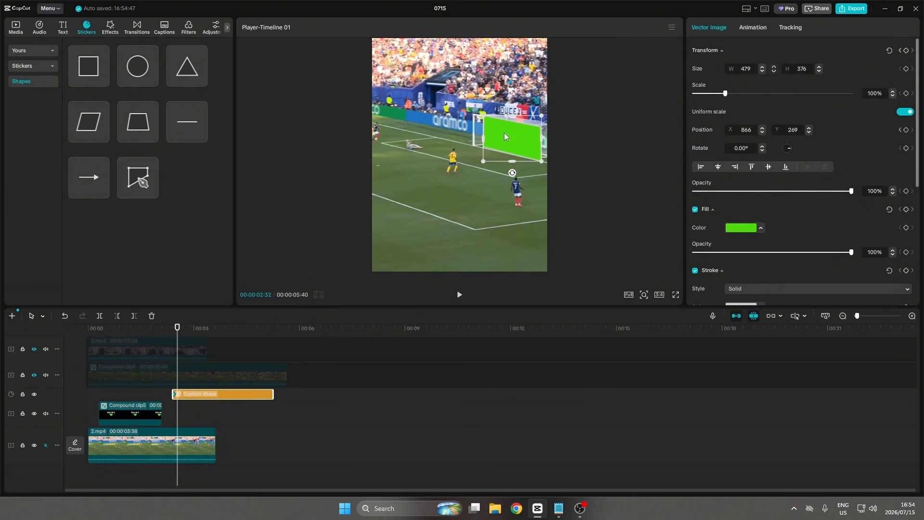
pyautogui.moveTo(508, 133); pyautogui.dragTo(496, 136)
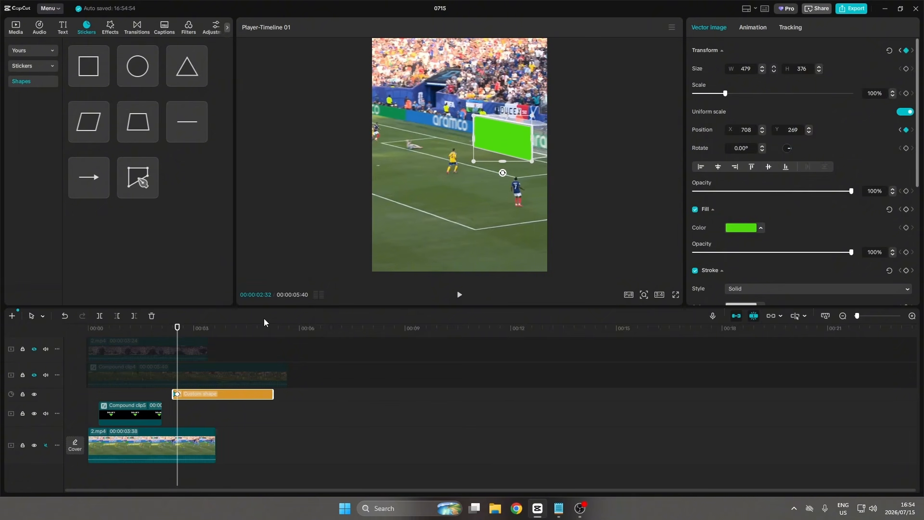
pyautogui.moveTo(177, 335); pyautogui.dragTo(182, 335)
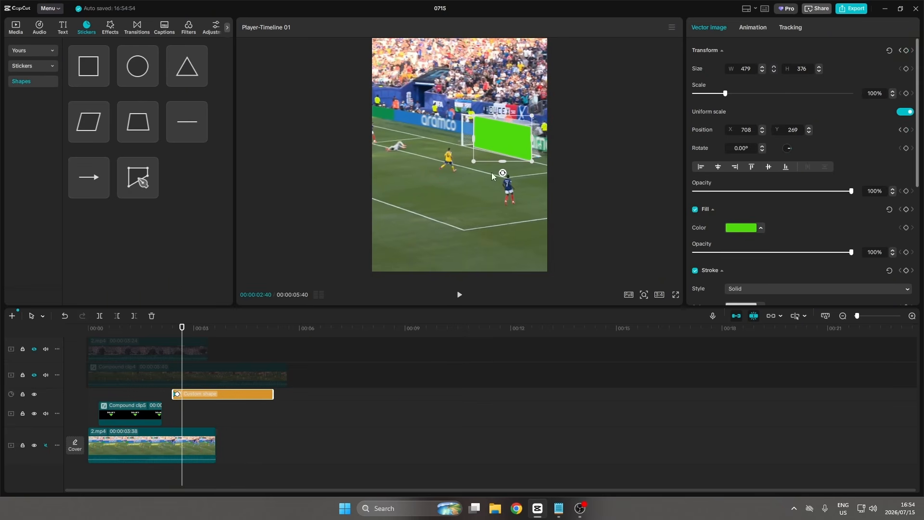
pyautogui.moveTo(499, 140); pyautogui.dragTo(489, 140)
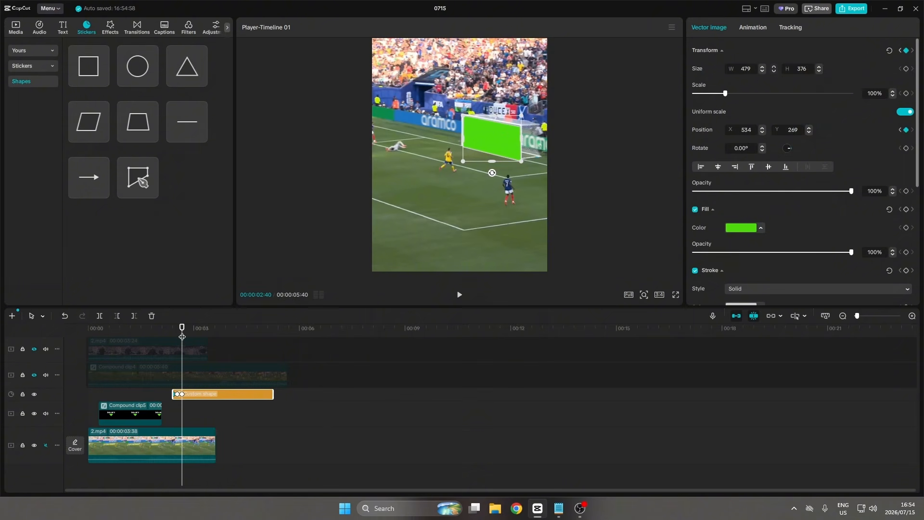
pyautogui.moveTo(182, 335); pyautogui.dragTo(187, 336)
pyautogui.moveTo(489, 126); pyautogui.dragTo(479, 127)
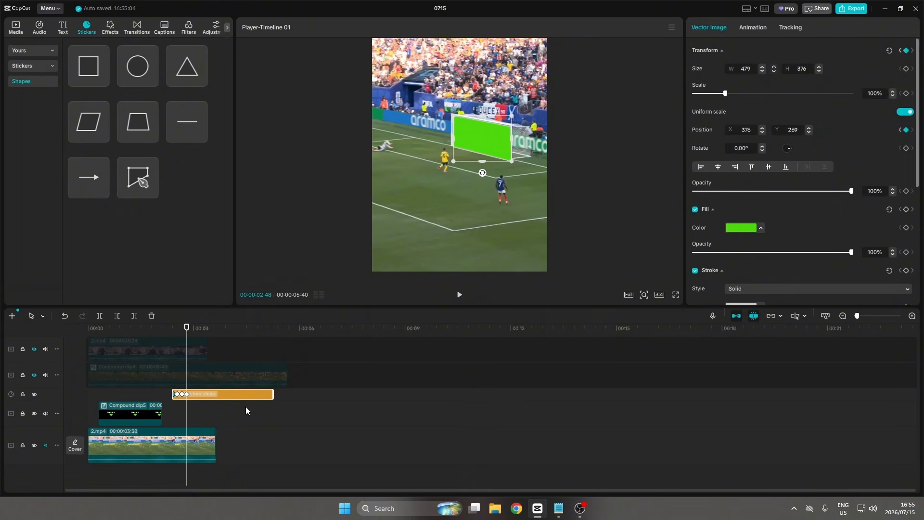
# Trim the shape clip's end at the playhead.
pyautogui.press('w')
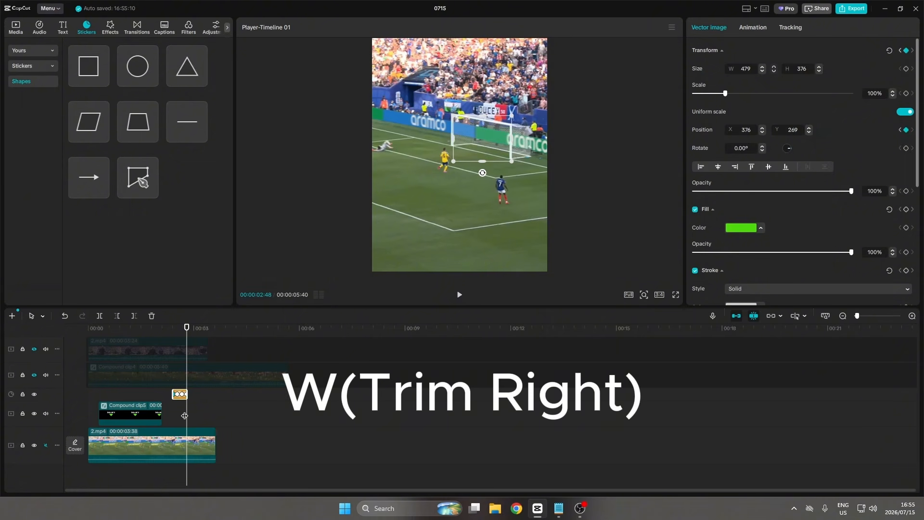
pyautogui.moveTo(186, 417); pyautogui.dragTo(181, 414)
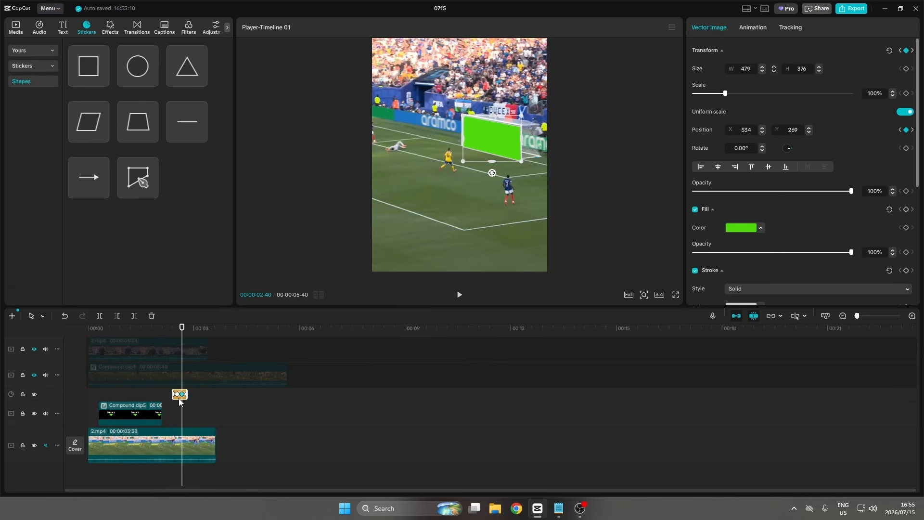
# Set the green shape's opacity to 60%.
pyautogui.moveTo(858, 316); pyautogui.dragTo(866, 316)
pyautogui.click(290, 403)
pyautogui.moveTo(290, 402); pyautogui.dragTo(281, 406)
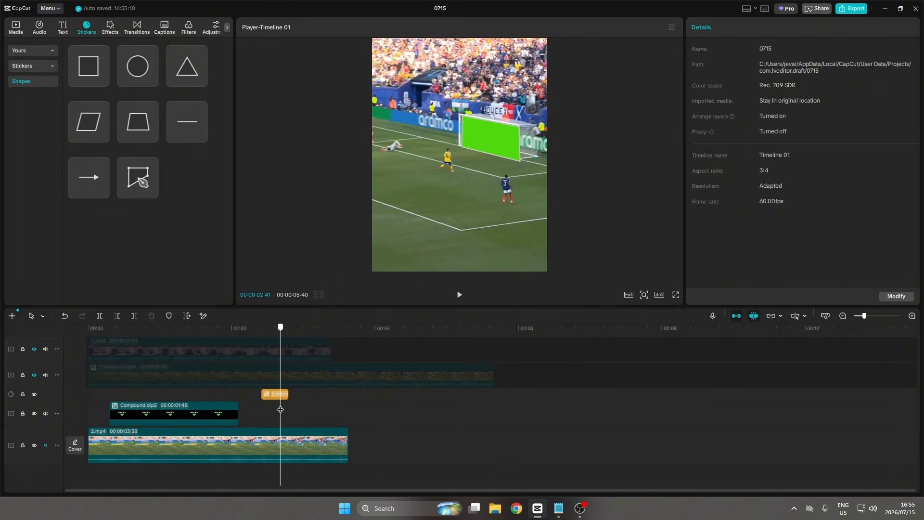
pyautogui.click(278, 392)
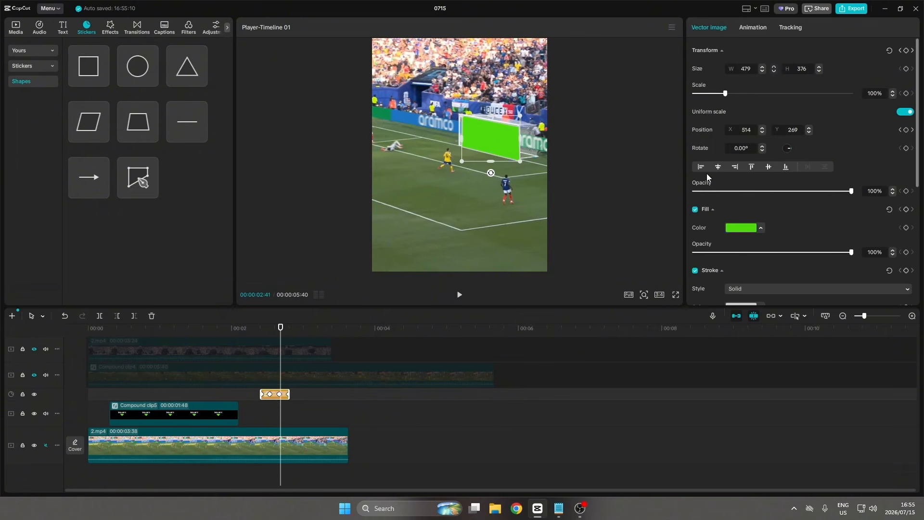
pyautogui.moveTo(851, 191); pyautogui.dragTo(789, 195)
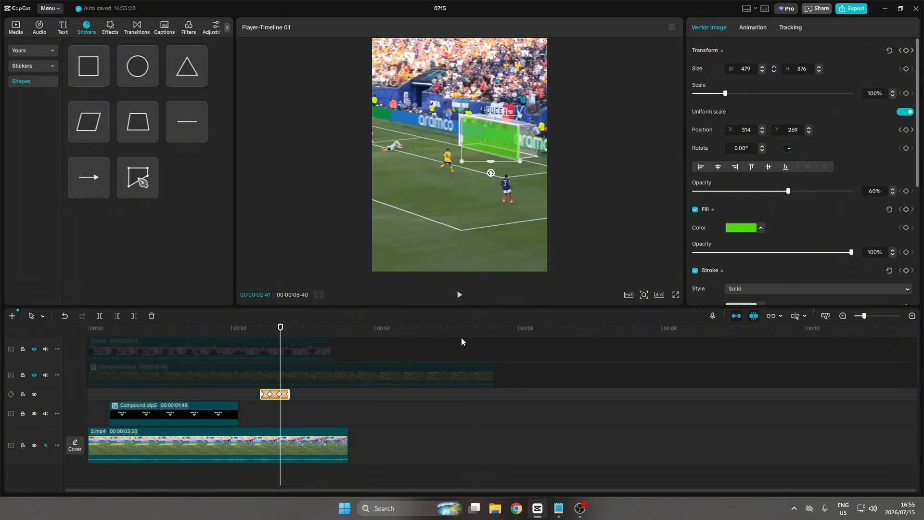
# Apply the Fade Out exit animation to the green shape.
pyautogui.click(754, 28)
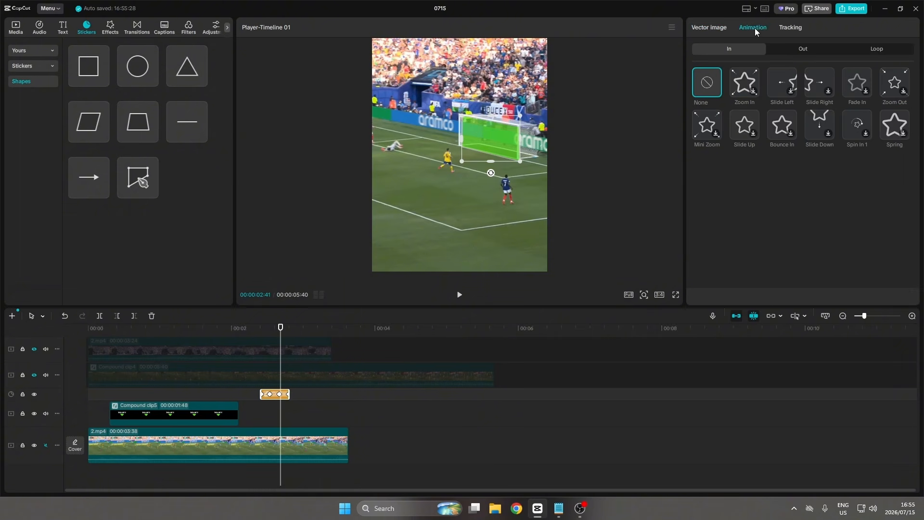
pyautogui.click(794, 50)
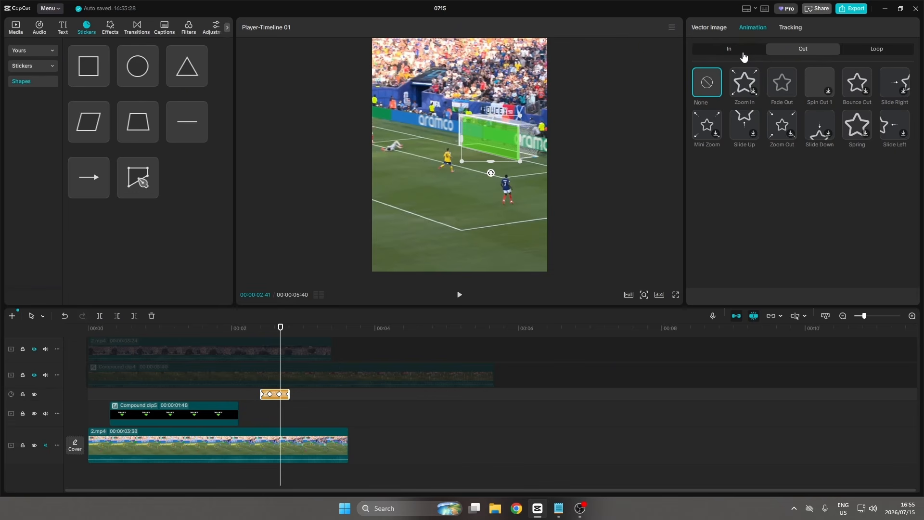
pyautogui.click(781, 81)
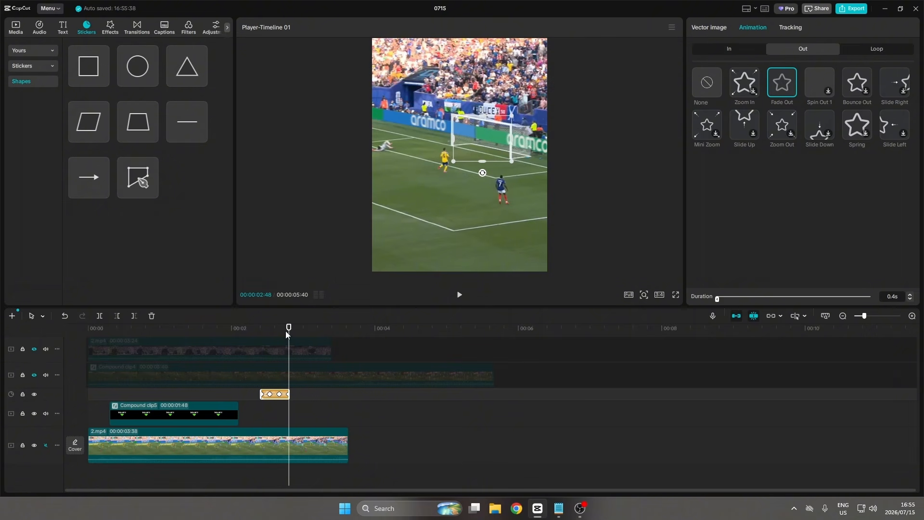
# Search the audio sound effects for cash.
pyautogui.moveTo(289, 329); pyautogui.dragTo(279, 328)
pyautogui.click(40, 28)
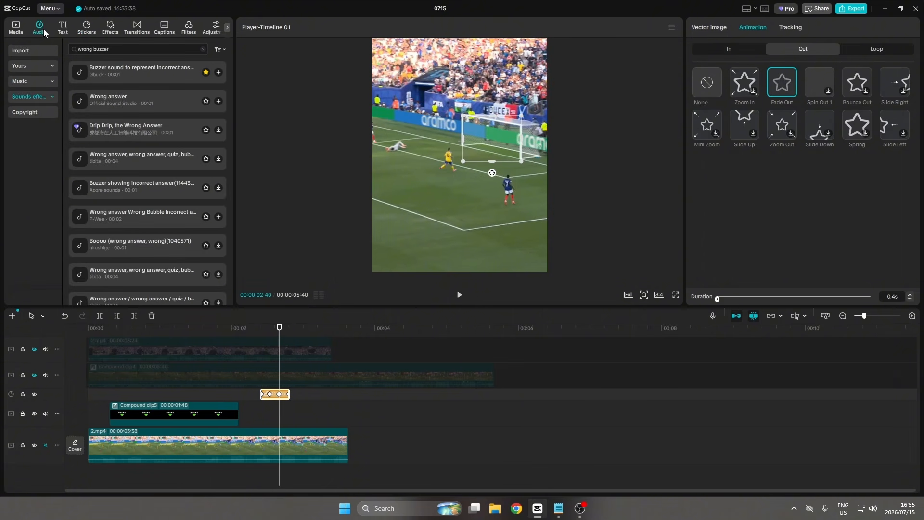
pyautogui.tripleClick(104, 51)
pyautogui.press('BackSpace')
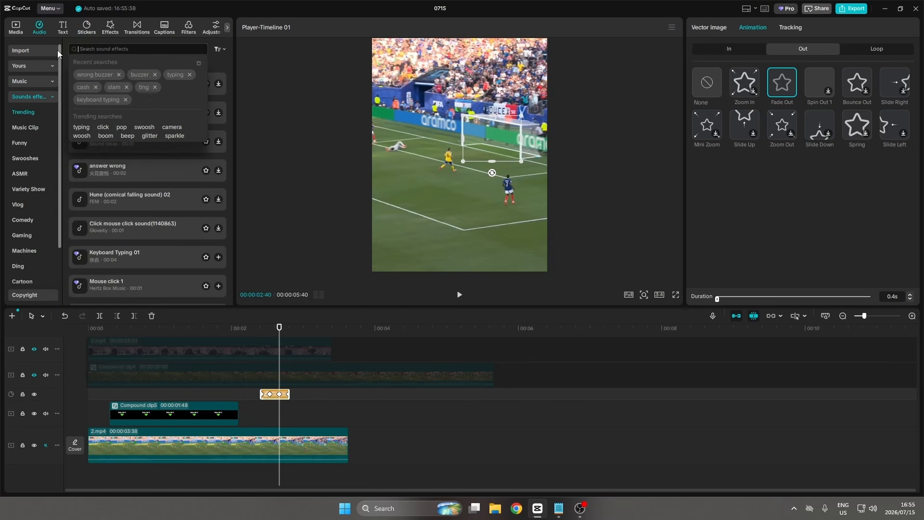
pyautogui.write('cash')
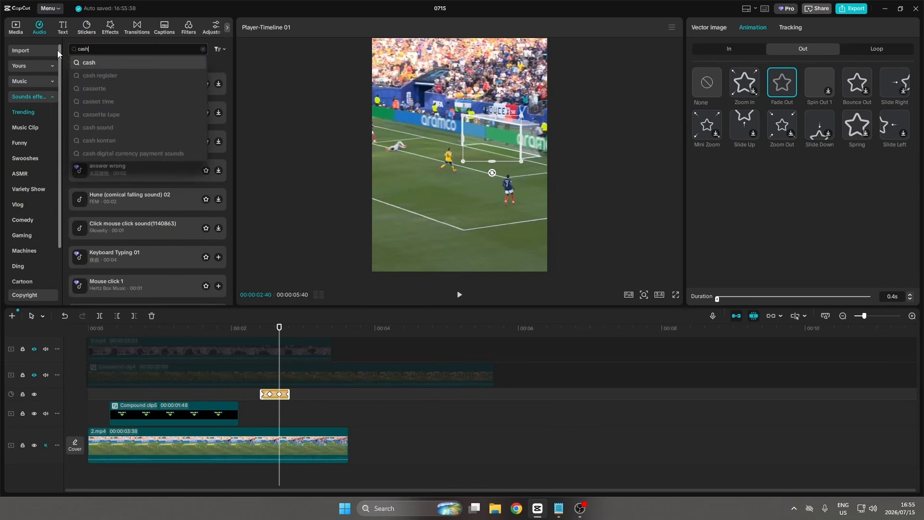
pyautogui.press('Return')
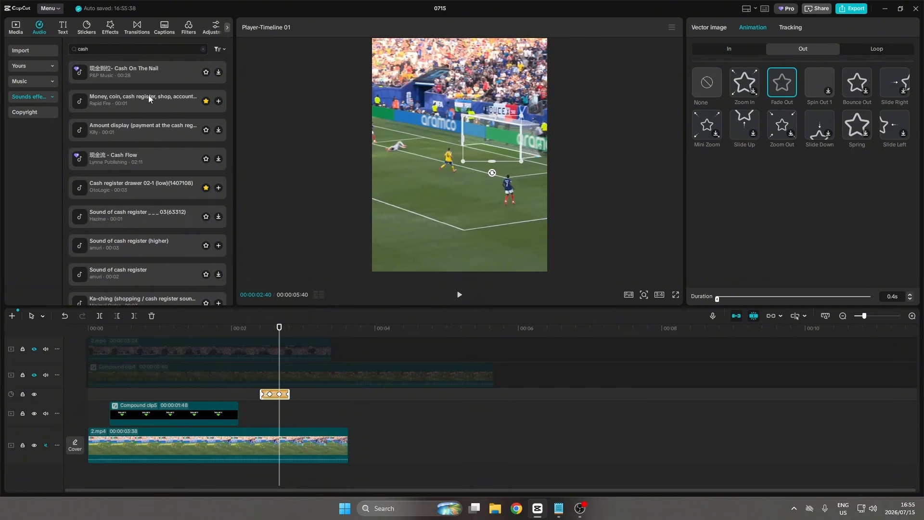
# Add the "Money, coin, cash register" sound effect to a new audio track at the playhead.
pyautogui.moveTo(150, 100); pyautogui.dragTo(250, 460)
pyautogui.scroll(-1, 250, 461)
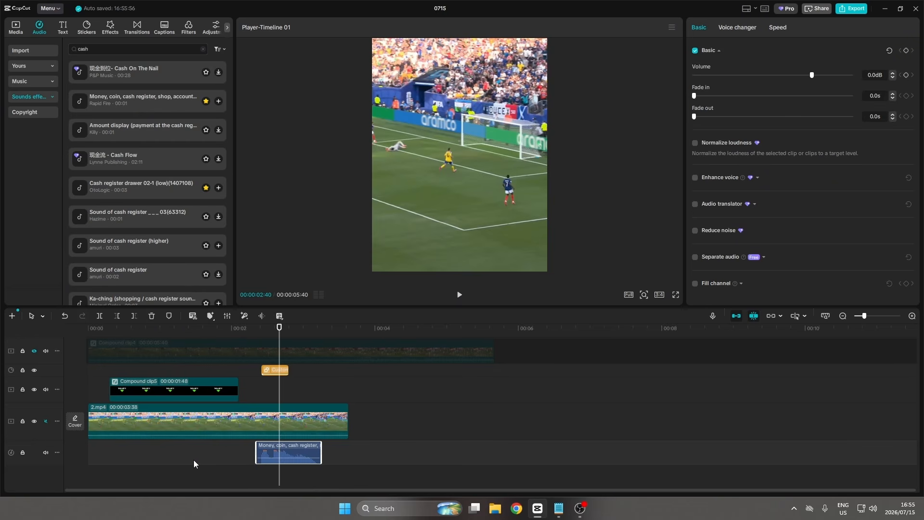
# Preview the edit in full screen from the beginning.
pyautogui.click(120, 459)
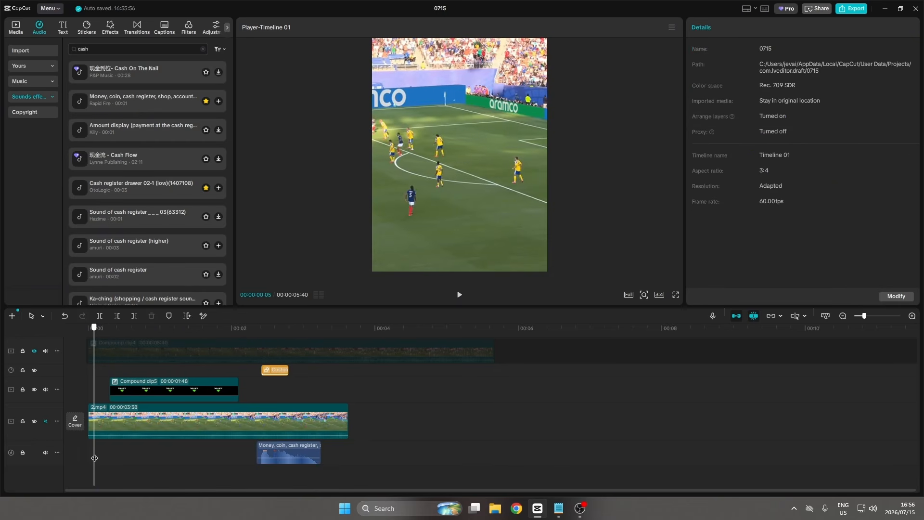
pyautogui.click(676, 295)
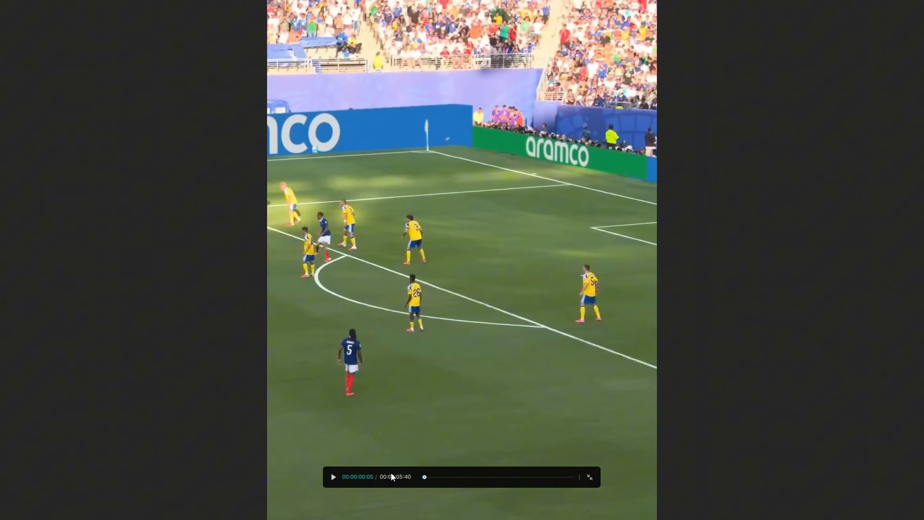
pyautogui.click(334, 477)
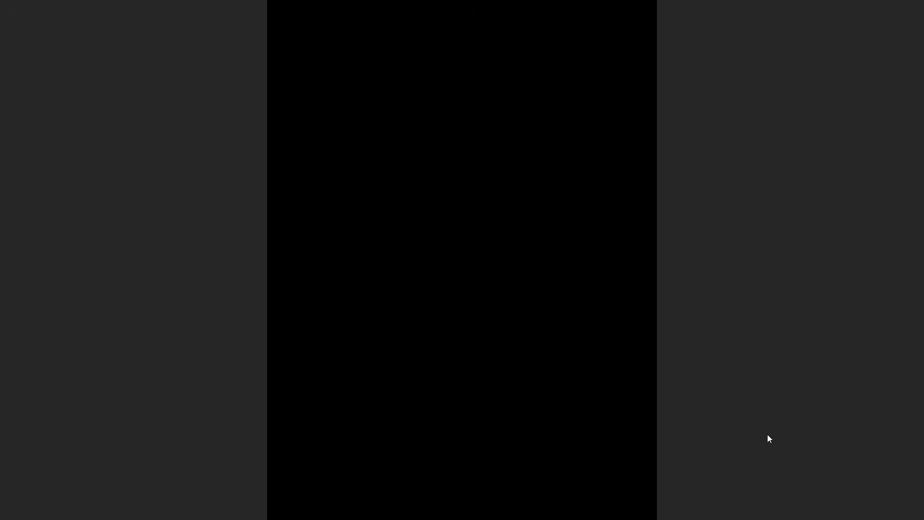
pyautogui.press('Escape')
# Duplicate the main compound clip onto a new track directly above it.
pyautogui.click(344, 392)
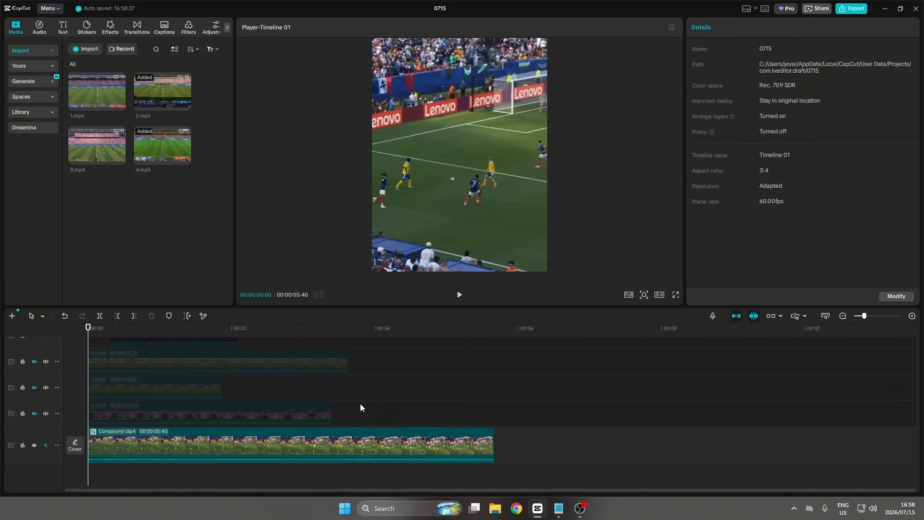
pyautogui.click(230, 444)
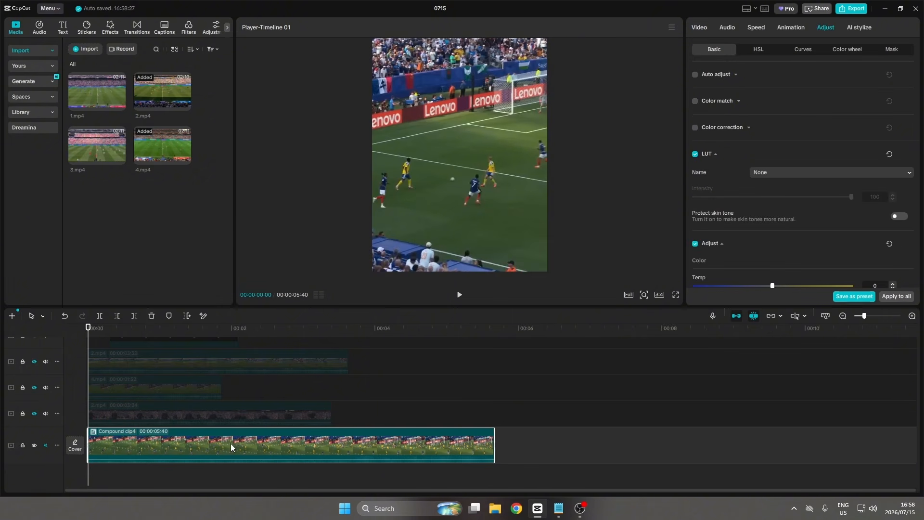
pyautogui.moveTo(221, 449); pyautogui.dragTo(224, 424)
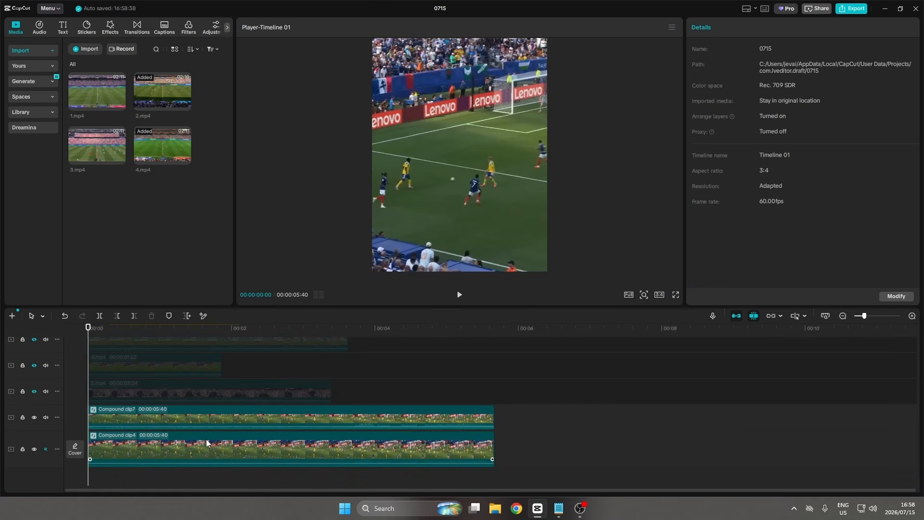
# Set the lower compound clip's exposure to -20.
pyautogui.click(221, 441)
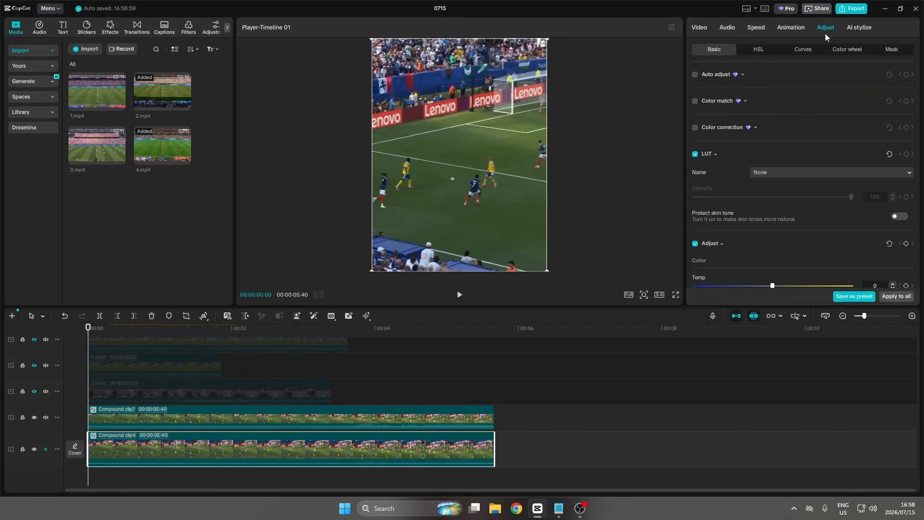
pyautogui.scroll(-5, 764, 205)
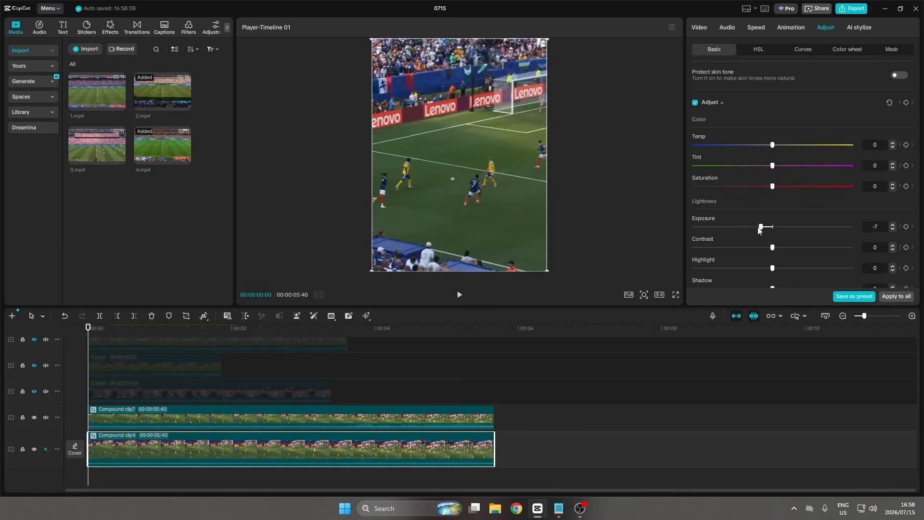
pyautogui.moveTo(759, 230); pyautogui.dragTo(742, 231)
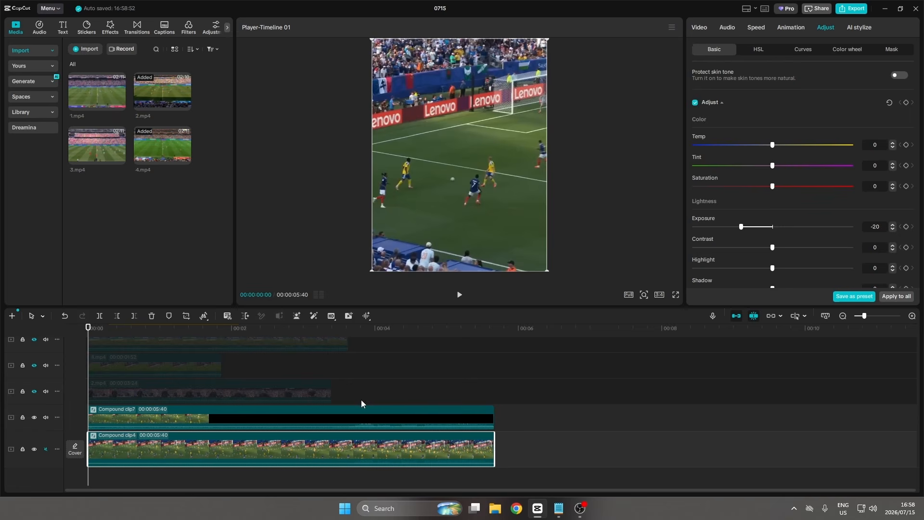
# Mute the upper duplicate track's audio and select its compound clip.
pyautogui.click(46, 417)
pyautogui.click(227, 416)
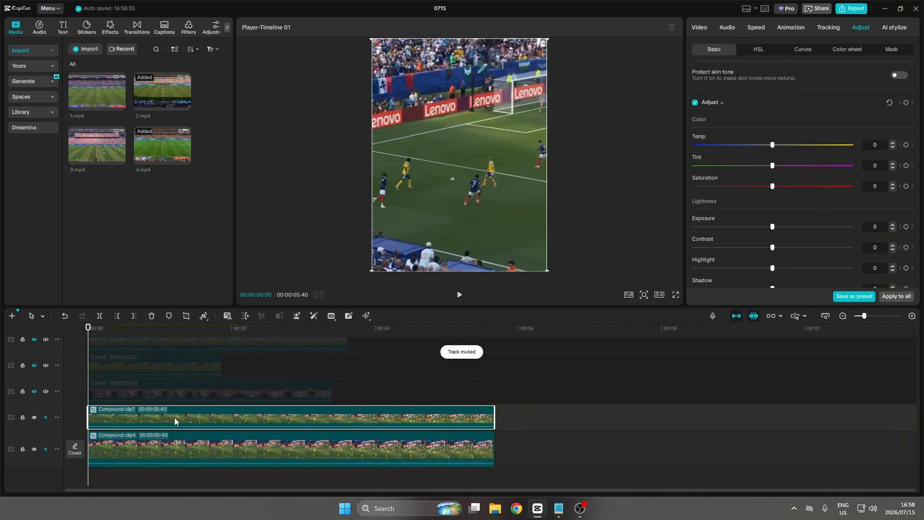
pyautogui.moveTo(138, 416); pyautogui.dragTo(183, 416)
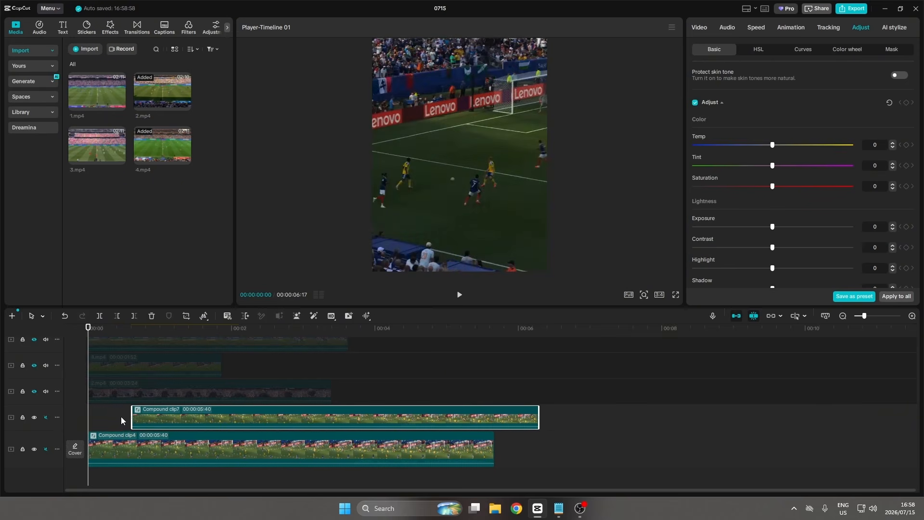
pyautogui.click(108, 422)
pyautogui.moveTo(107, 421)
pyautogui.mouseDown()
pyautogui.moveTo(158, 421)
pyautogui.moveTo(120, 427)
pyautogui.moveTo(156, 418)
pyautogui.moveTo(123, 414)
pyautogui.mouseUp()
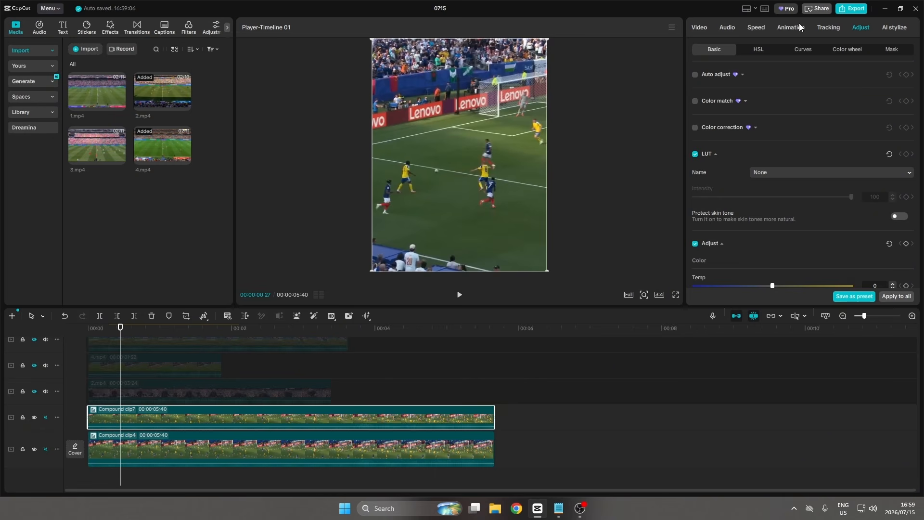
# Add a Circle mask to the upper duplicate compound clip.
pyautogui.click(733, 27)
pyautogui.click(702, 28)
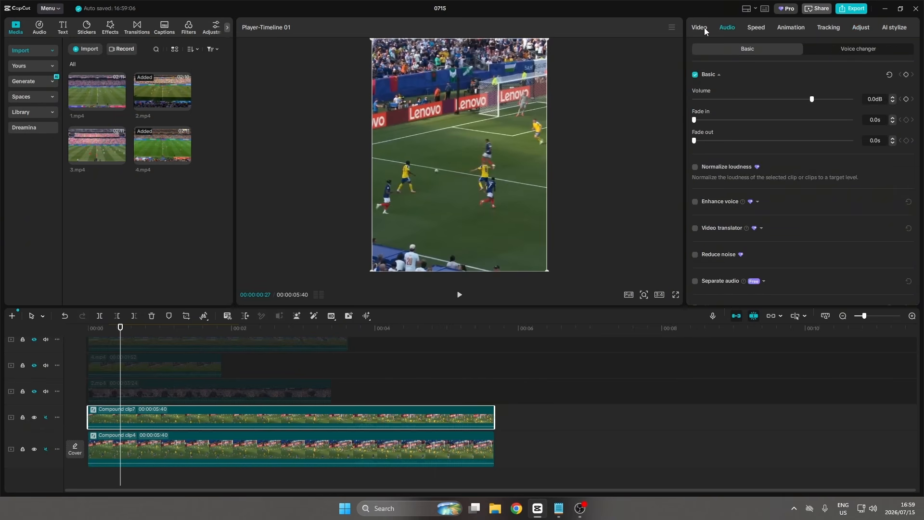
pyautogui.click(829, 50)
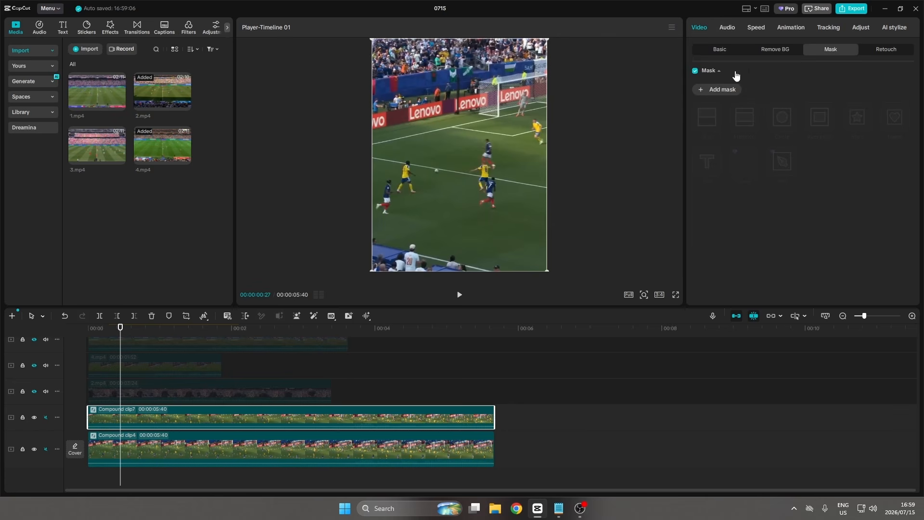
pyautogui.click(718, 90)
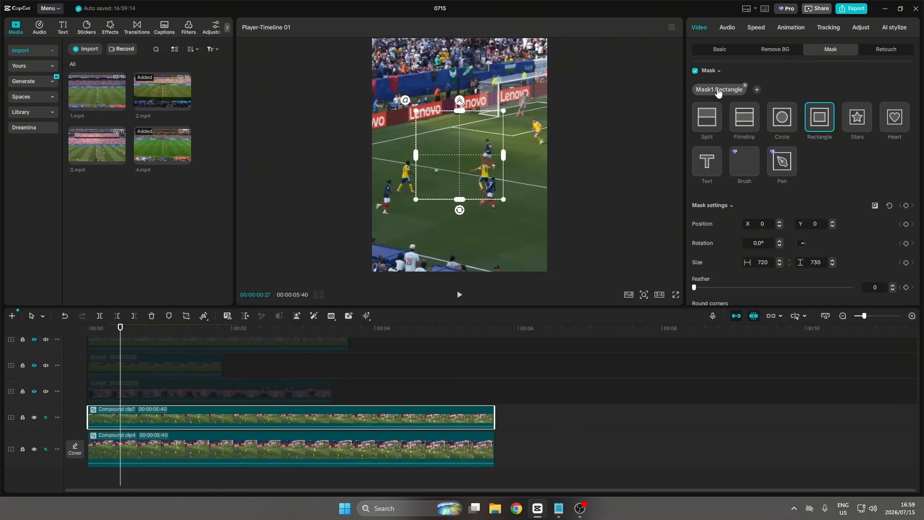
pyautogui.click(782, 117)
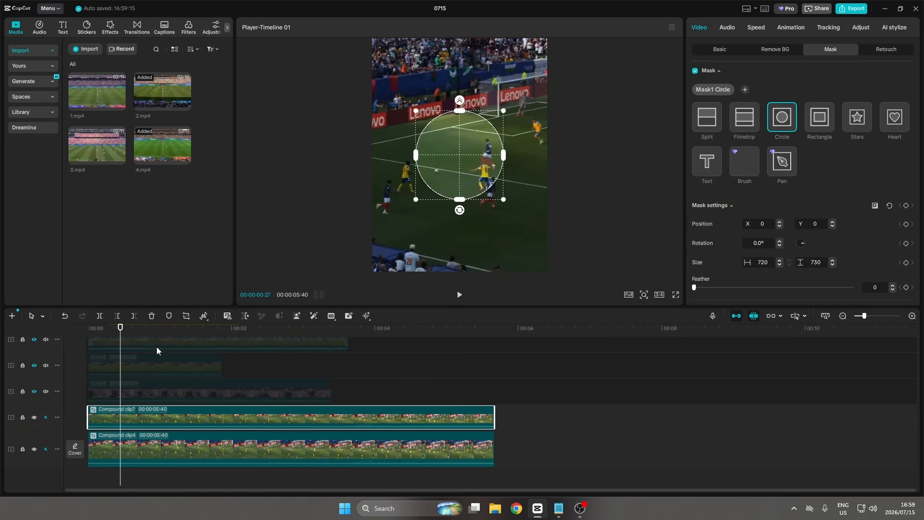
# Shrink the circle mask to about 419 by 425 around the player near the goal, with feather 10.
pyautogui.moveTo(120, 332); pyautogui.dragTo(96, 333)
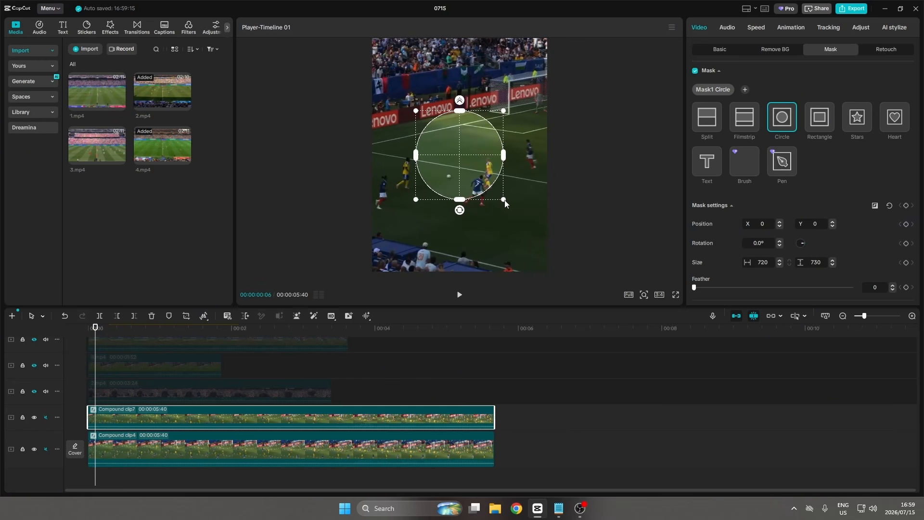
pyautogui.moveTo(499, 196); pyautogui.dragTo(533, 149)
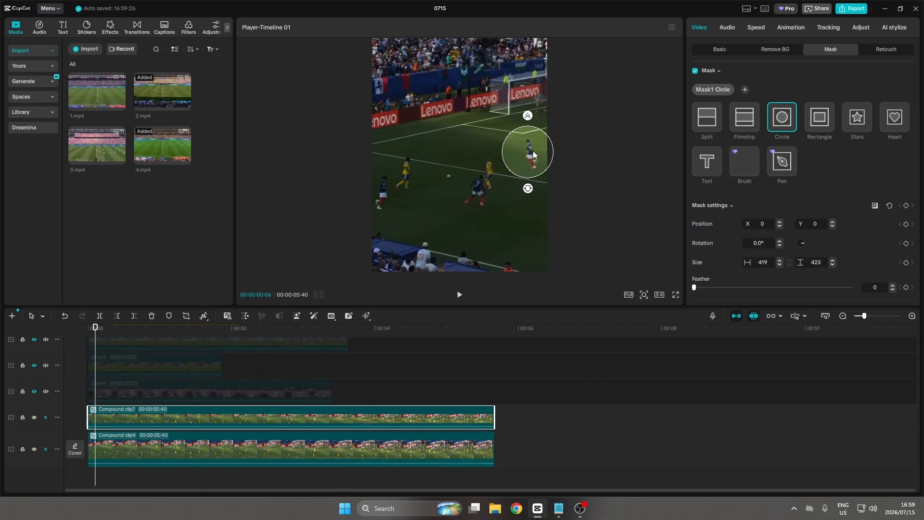
pyautogui.click(533, 152)
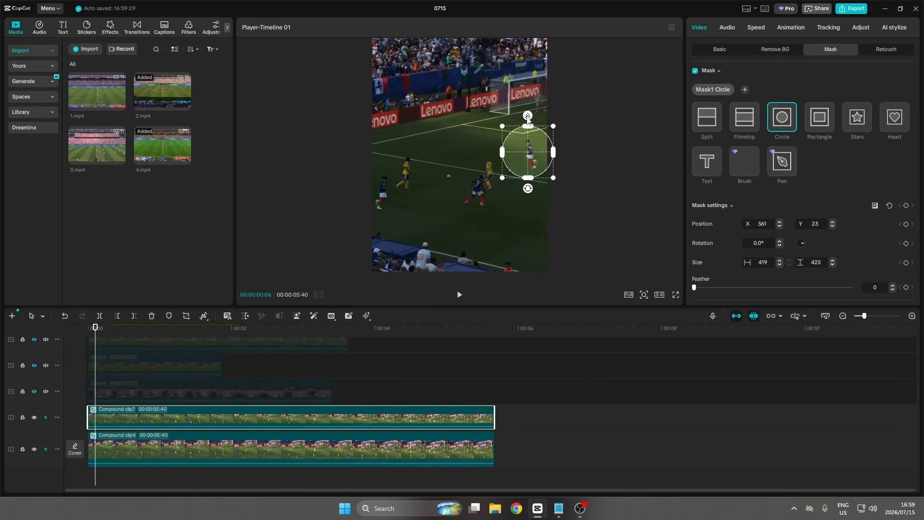
pyautogui.moveTo(527, 118); pyautogui.dragTo(528, 114)
pyautogui.moveTo(526, 153); pyautogui.dragTo(530, 154)
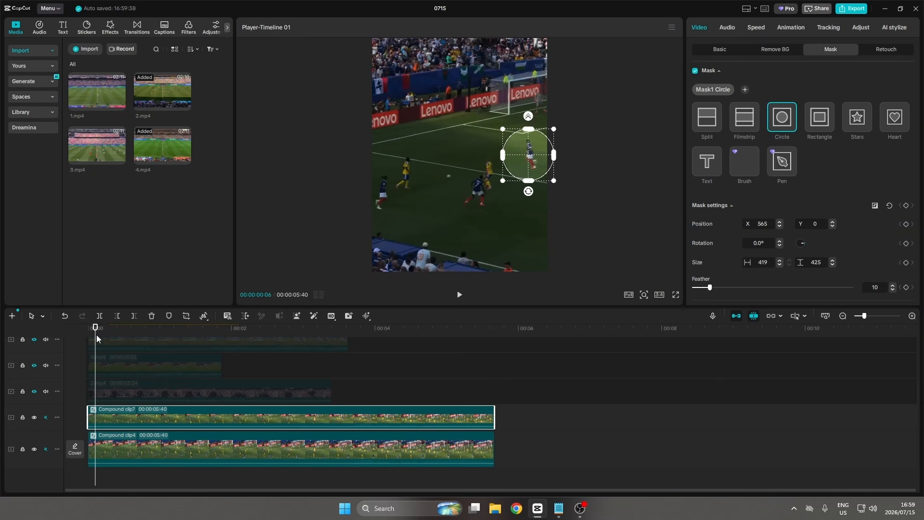
# Add a mask position keyframe at the start of the clip.
pyautogui.moveTo(96, 332); pyautogui.dragTo(88, 331)
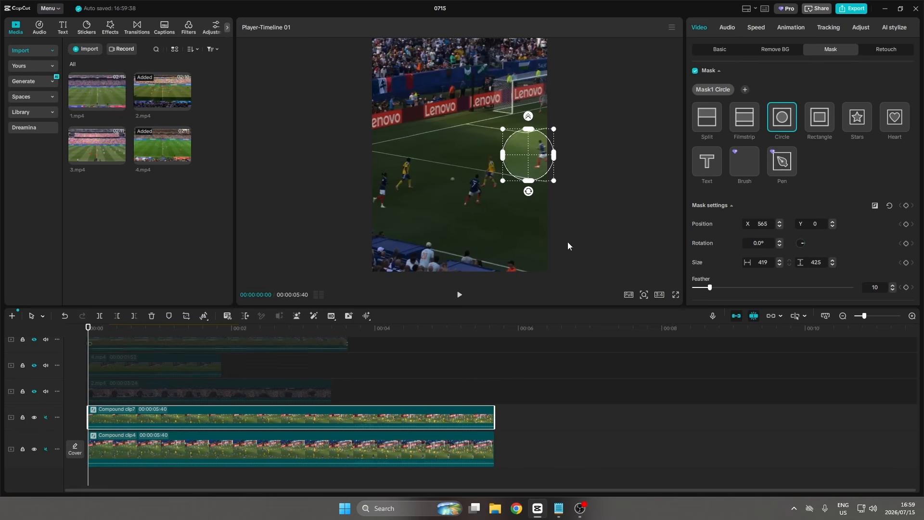
pyautogui.click(906, 224)
pyautogui.click(720, 49)
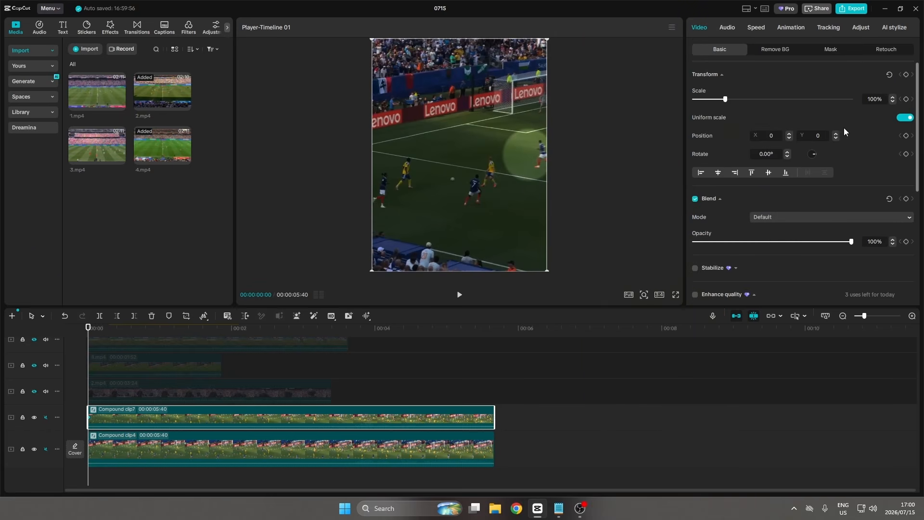
pyautogui.click(830, 50)
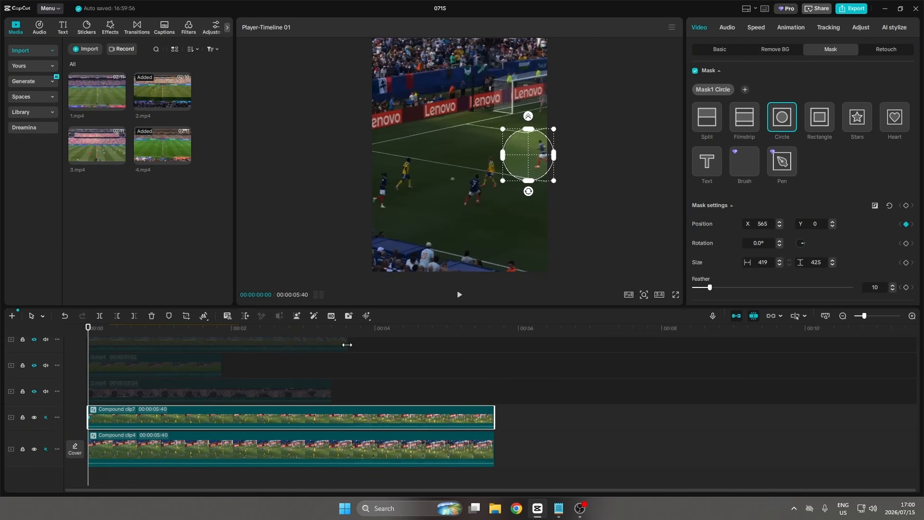
# Step through the clip to about 00:00:01:10, moving the circle mask each time to follow the player.
pyautogui.moveTo(89, 329); pyautogui.dragTo(104, 330)
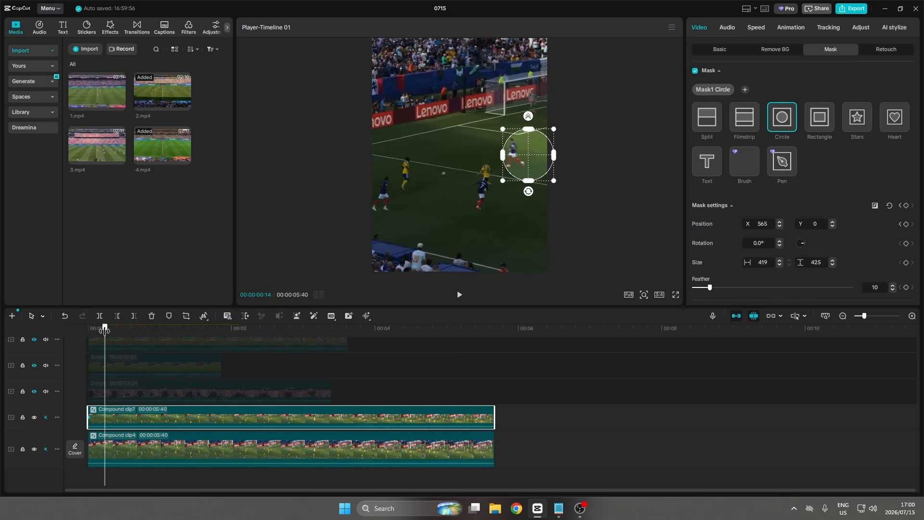
pyautogui.moveTo(521, 157); pyautogui.dragTo(508, 156)
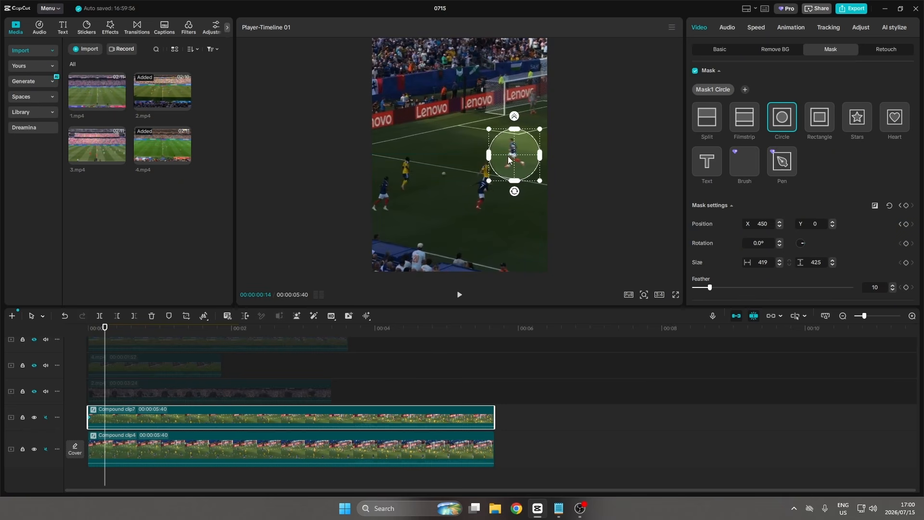
pyautogui.moveTo(105, 332); pyautogui.dragTo(114, 332)
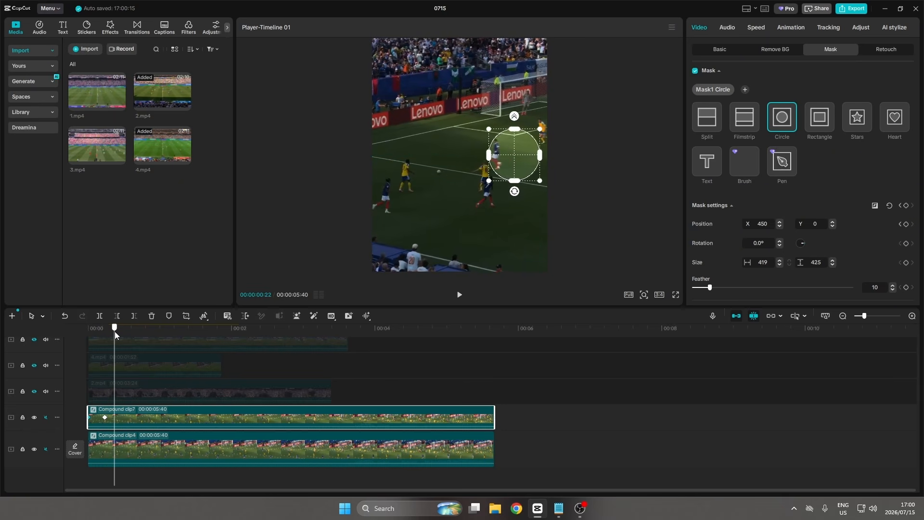
pyautogui.moveTo(510, 156); pyautogui.dragTo(495, 154)
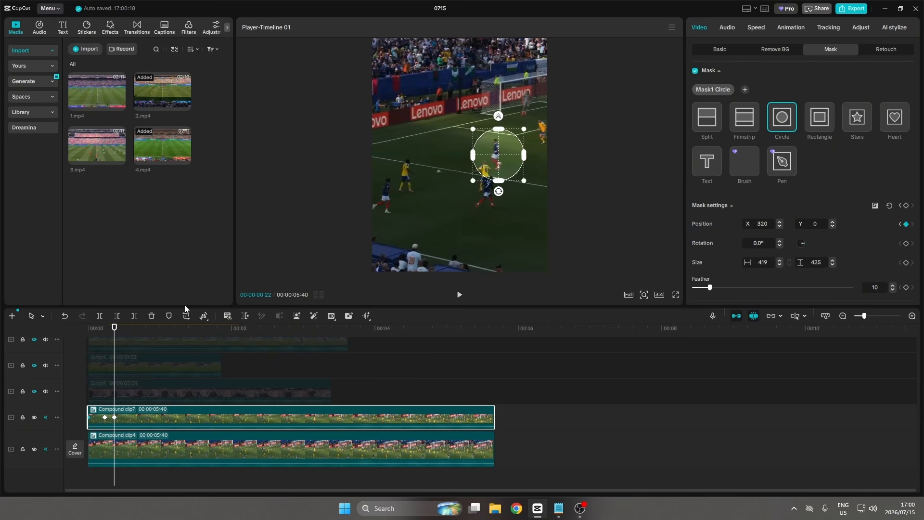
pyautogui.moveTo(115, 331); pyautogui.dragTo(124, 330)
pyautogui.moveTo(499, 155); pyautogui.dragTo(480, 155)
pyautogui.moveTo(124, 331); pyautogui.dragTo(139, 331)
pyautogui.moveTo(481, 154); pyautogui.dragTo(456, 155)
pyautogui.moveTo(139, 330); pyautogui.dragTo(158, 331)
pyautogui.moveTo(455, 155); pyautogui.dragTo(432, 155)
pyautogui.moveTo(159, 331); pyautogui.dragTo(172, 331)
pyautogui.moveTo(432, 155); pyautogui.dragTo(419, 154)
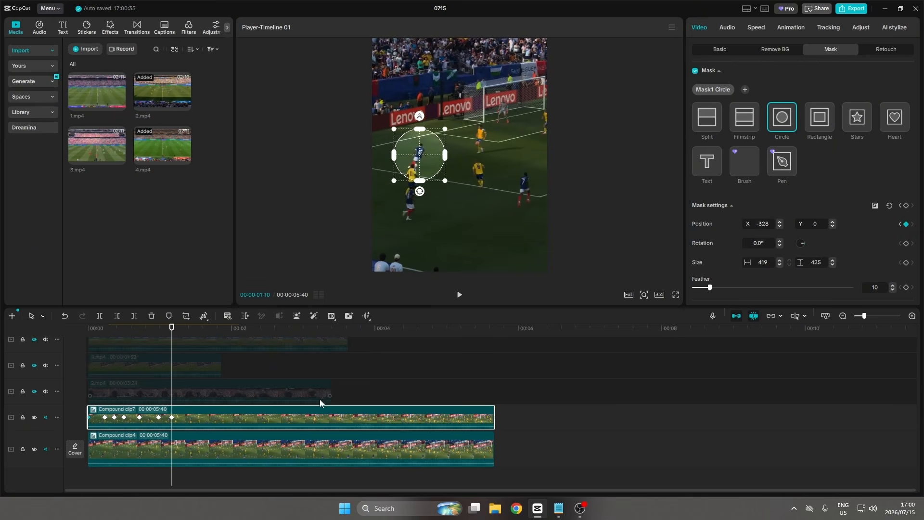
# Trim the masked duplicate clip's end at the playhead.
pyautogui.scroll(-1, 295, 421)
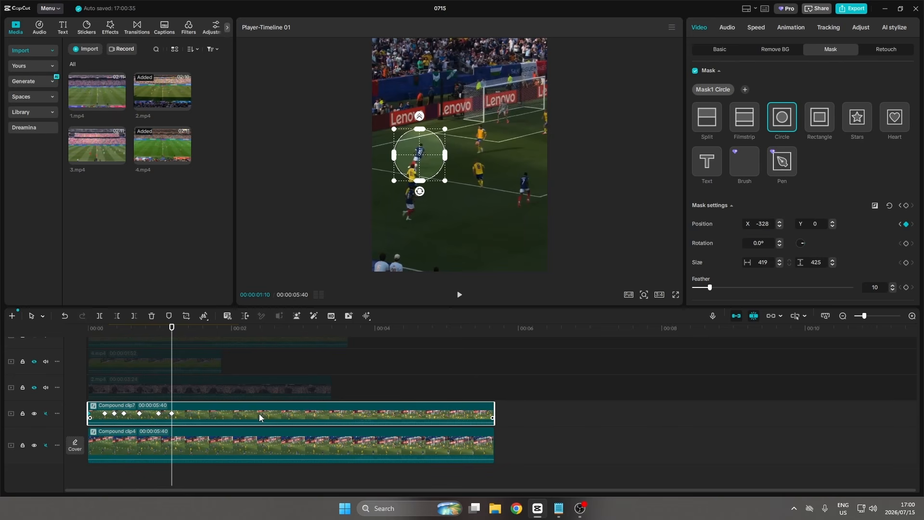
pyautogui.press('w')
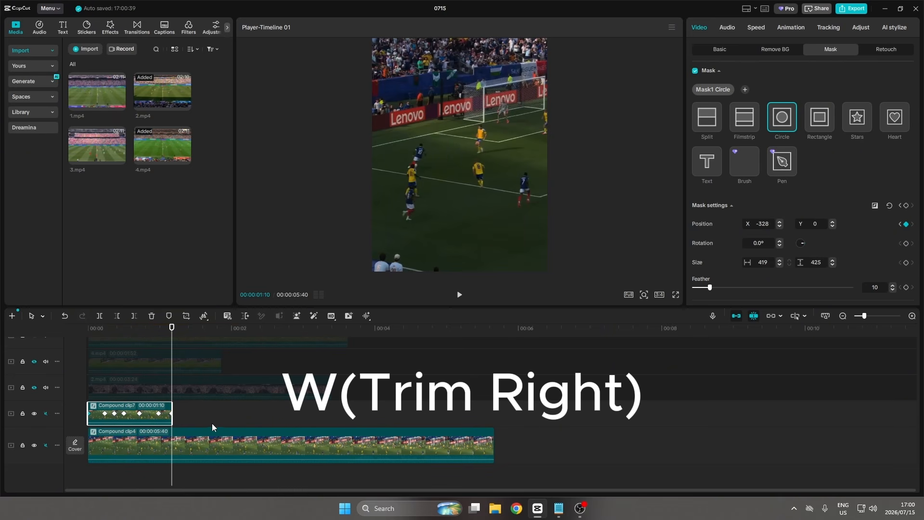
pyautogui.click(193, 420)
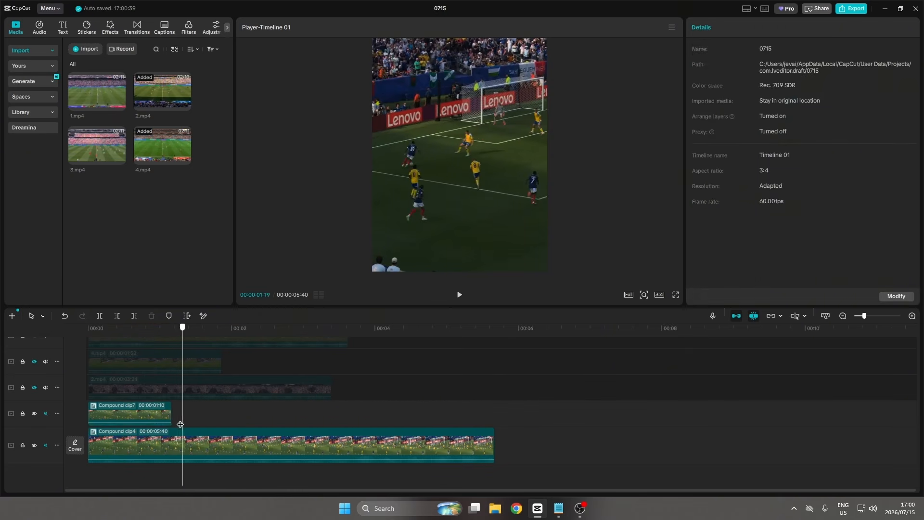
# Split the darkened lower clip at the masked clip's end.
pyautogui.click(184, 447)
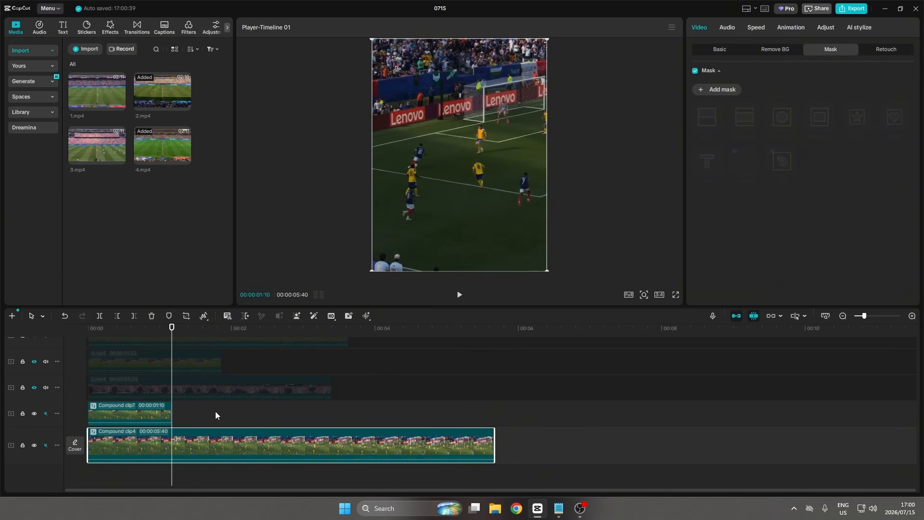
pyautogui.moveTo(172, 329)
pyautogui.mouseDown()
pyautogui.moveTo(162, 333)
pyautogui.moveTo(171, 333)
pyautogui.mouseUp()
pyautogui.hotkey('ctrl', 'b')
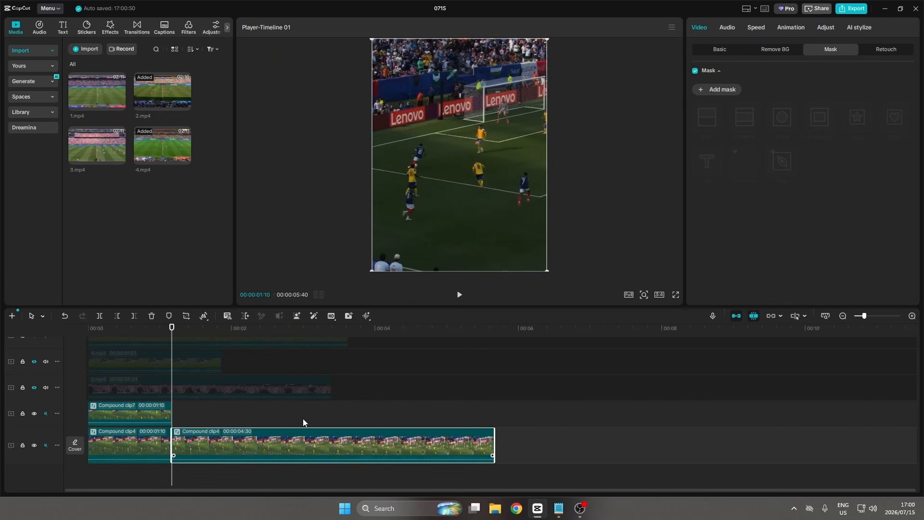
# Preview the spotlight-tracking clip in full screen from the start.
pyautogui.click(825, 29)
pyautogui.scroll(-5, 772, 225)
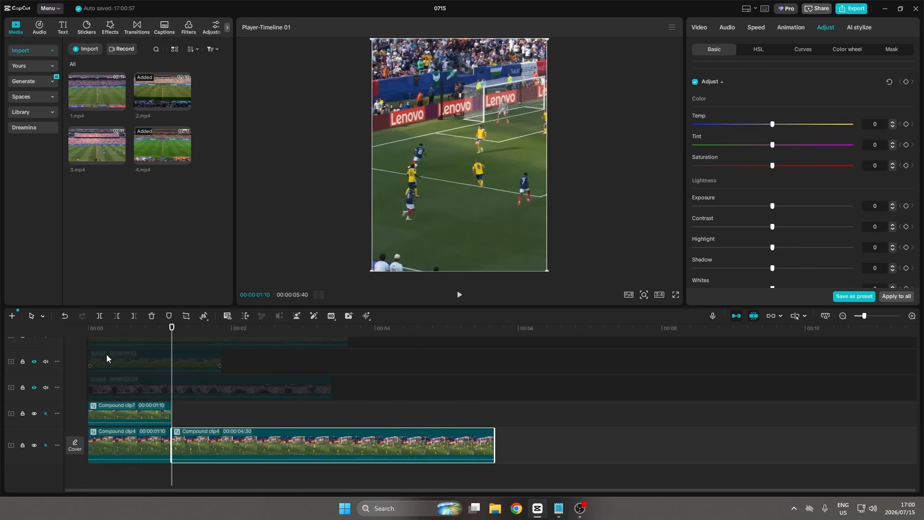
pyautogui.scroll(2, 103, 347)
pyautogui.click(89, 335)
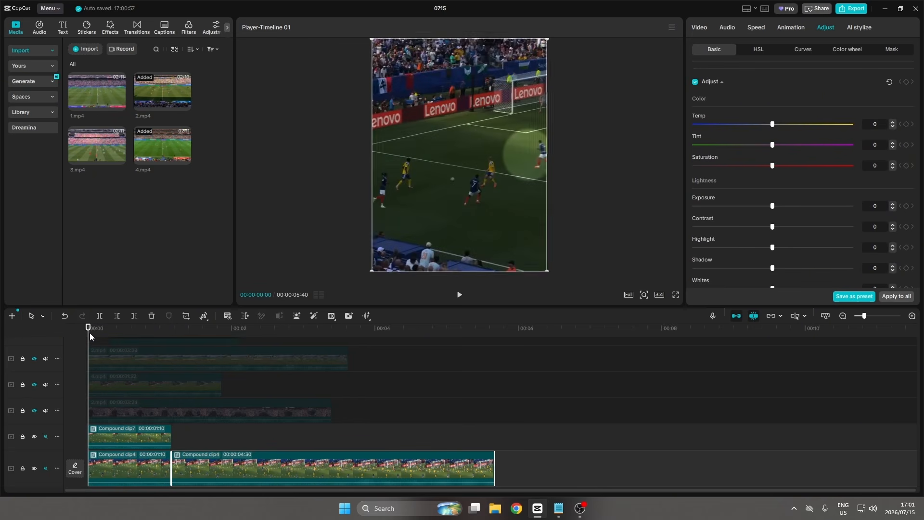
pyautogui.click(676, 294)
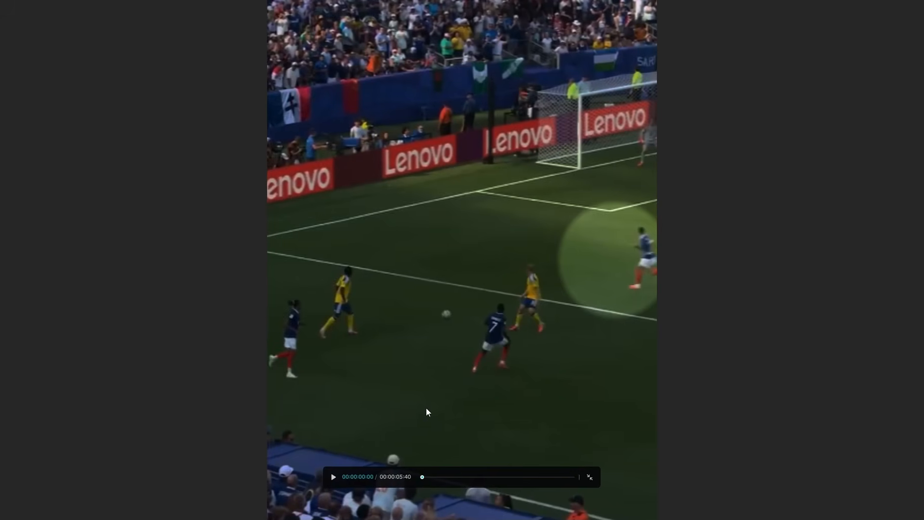
pyautogui.click(332, 478)
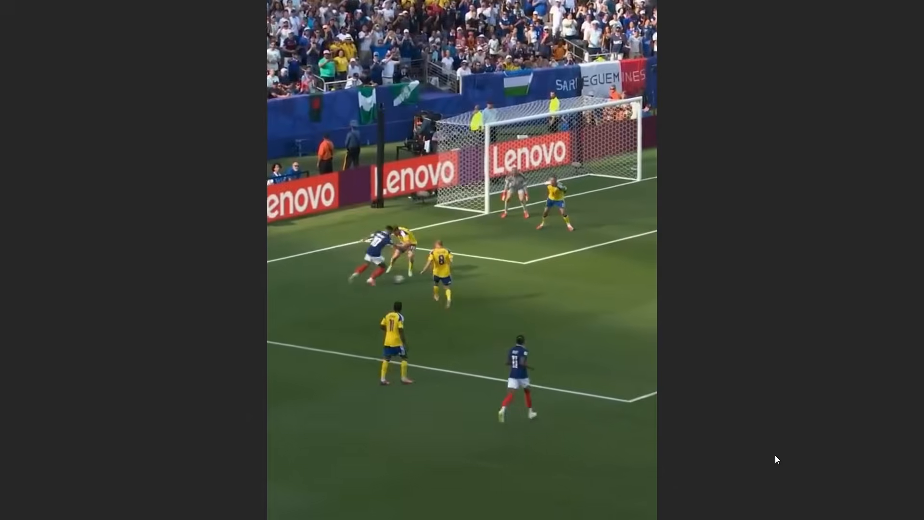
pyautogui.press('Escape')
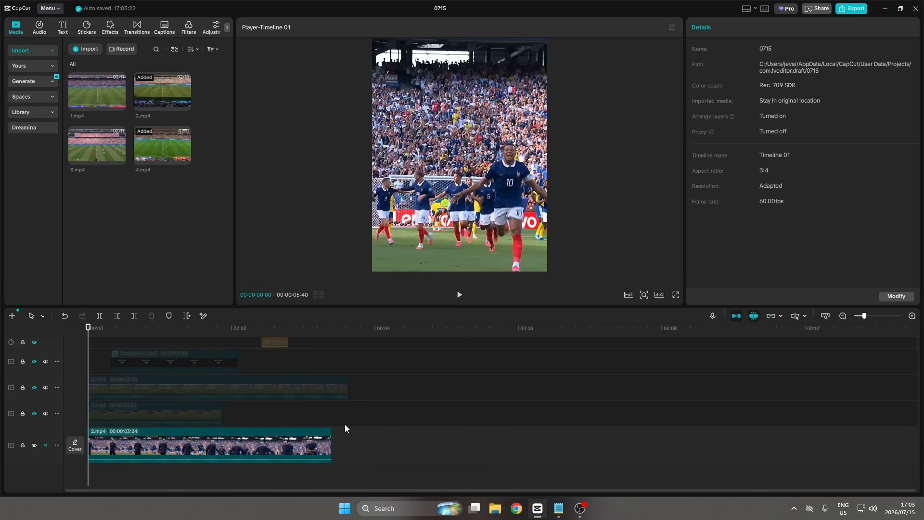
# Add a default text clip above the celebration clip and extend it to the clip's end.
pyautogui.click(63, 28)
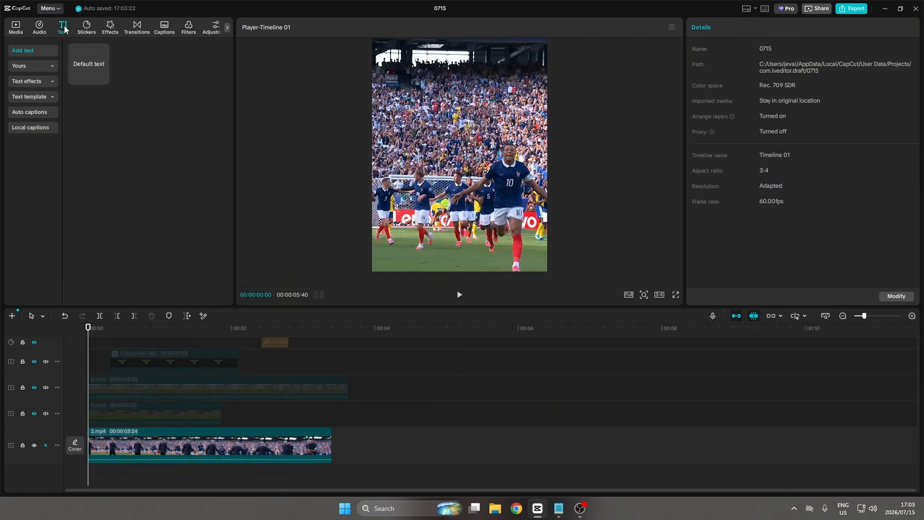
pyautogui.moveTo(82, 65); pyautogui.dragTo(83, 429)
pyautogui.moveTo(303, 432); pyautogui.dragTo(332, 433)
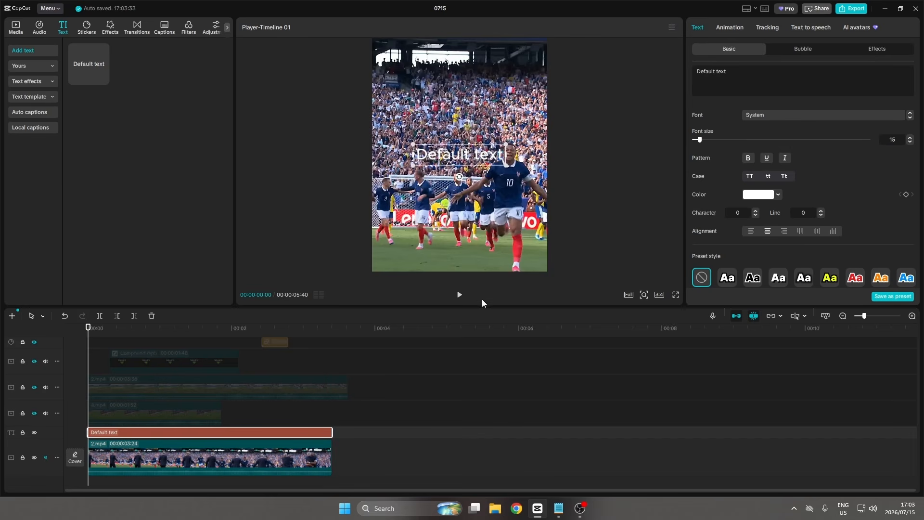
# Set the text font to Montserrat and replace the text with MBAPPE CELEBRATES.
pyautogui.click(770, 114)
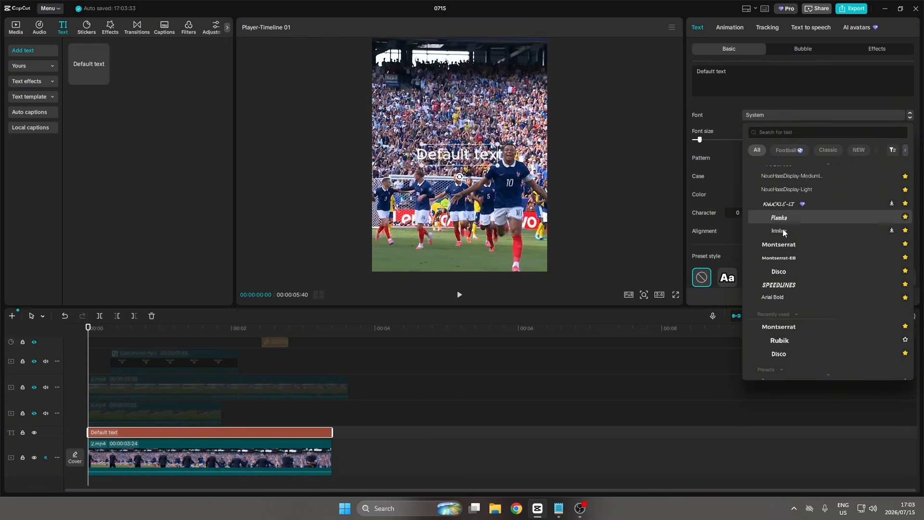
pyautogui.click(787, 246)
pyautogui.moveTo(743, 74); pyautogui.dragTo(689, 74)
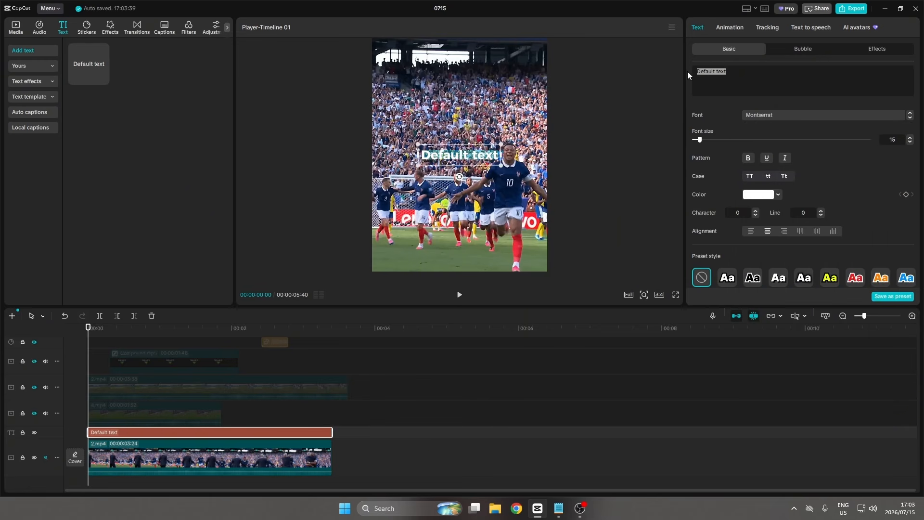
pyautogui.write('MBAPPE')
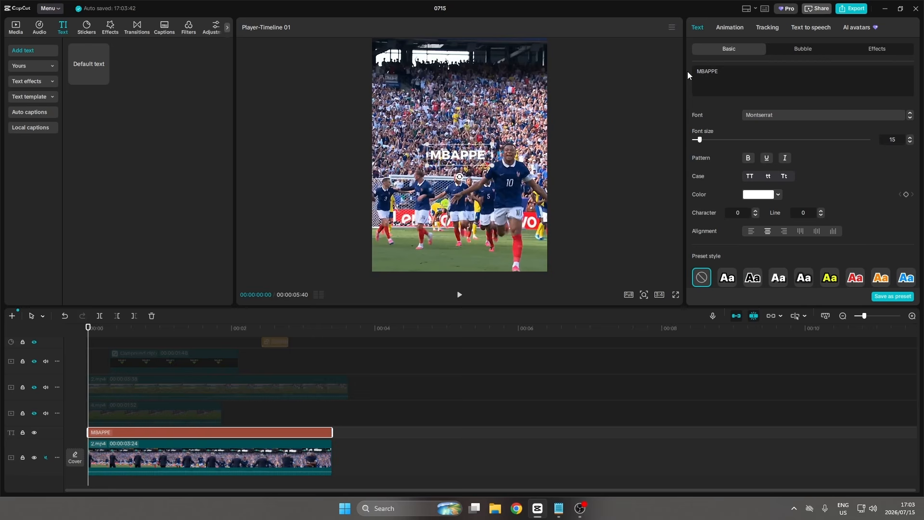
pyautogui.write(' CELEBRATES')
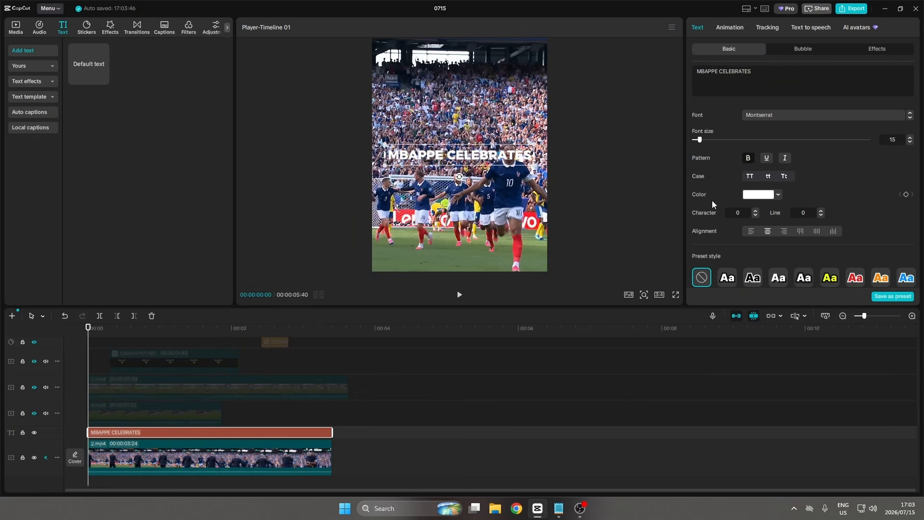
# Enable a glow on the text using the second glow style, with intensity 54 and range 32.
pyautogui.scroll(-3, 720, 203)
pyautogui.scroll(-8, 720, 205)
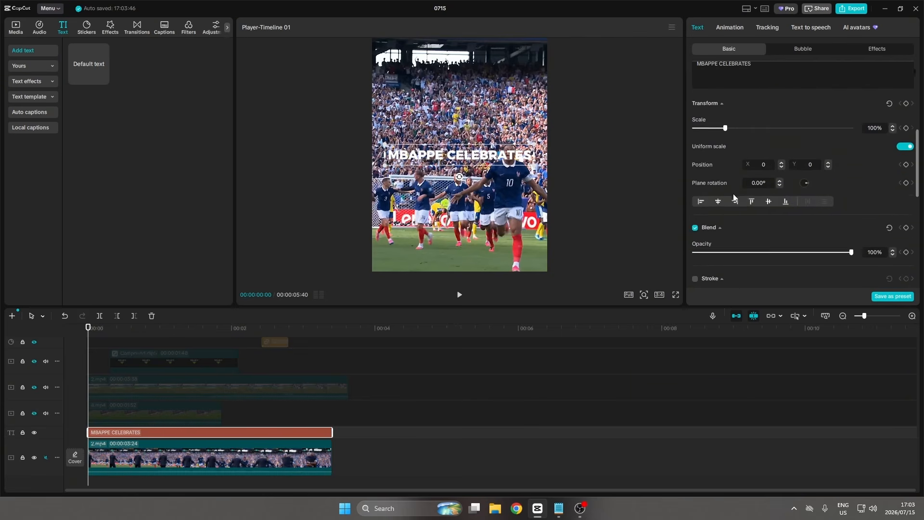
pyautogui.scroll(-4, 733, 193)
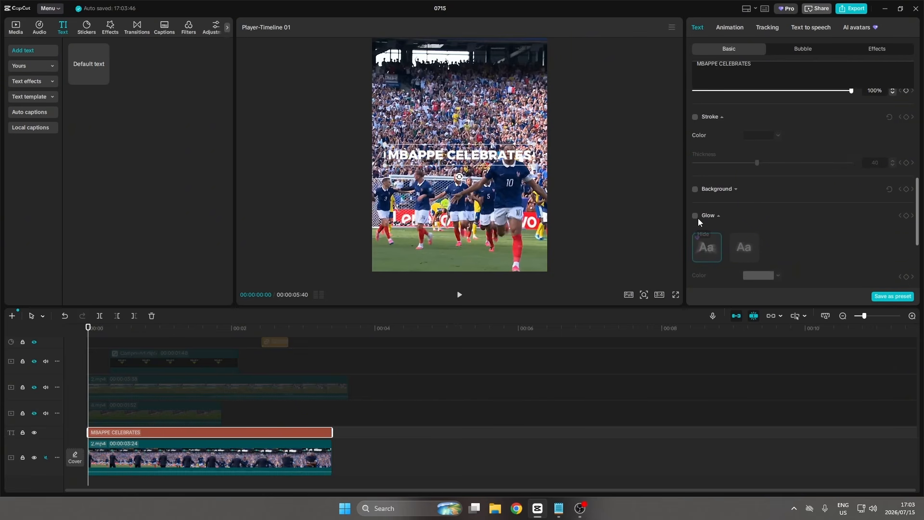
pyautogui.click(695, 216)
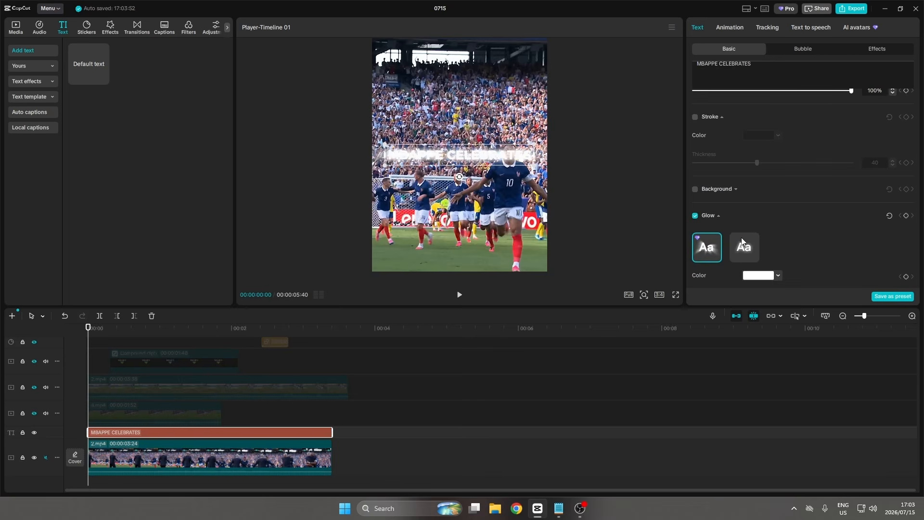
pyautogui.click(744, 243)
pyautogui.scroll(-4, 785, 229)
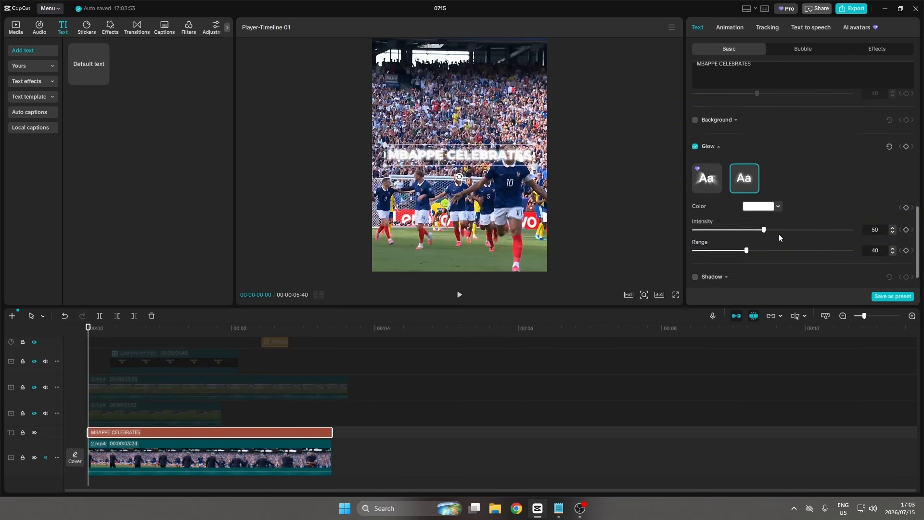
pyautogui.moveTo(765, 230); pyautogui.dragTo(734, 251)
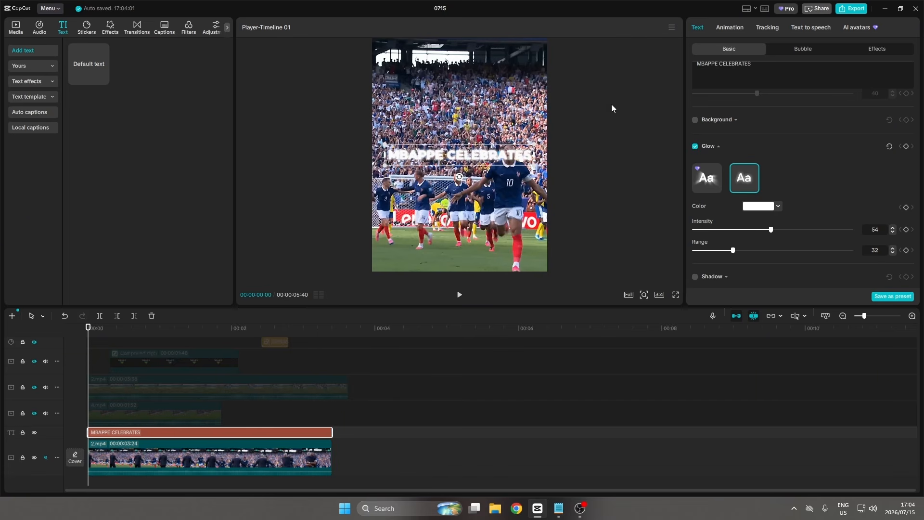
# Apply the Type 1 in-animation to the text after searching animations for TYPE.
pyautogui.click(733, 30)
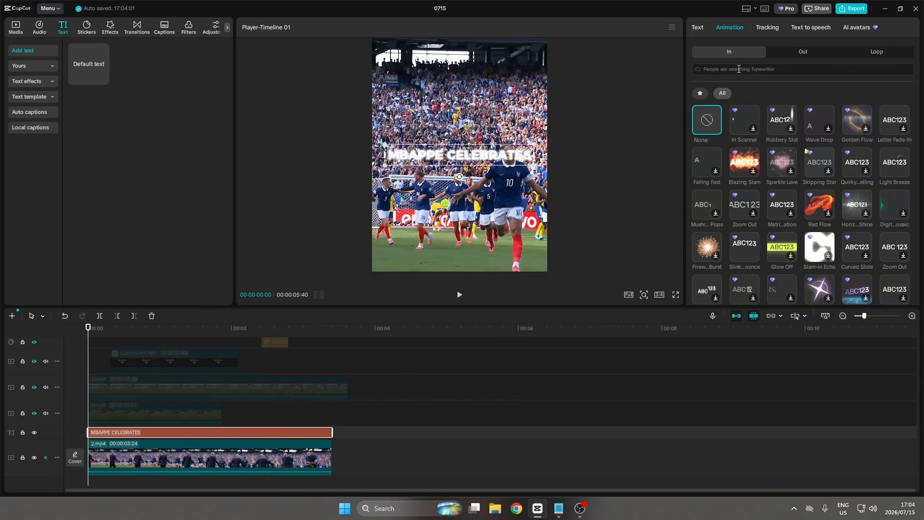
pyautogui.click(739, 70)
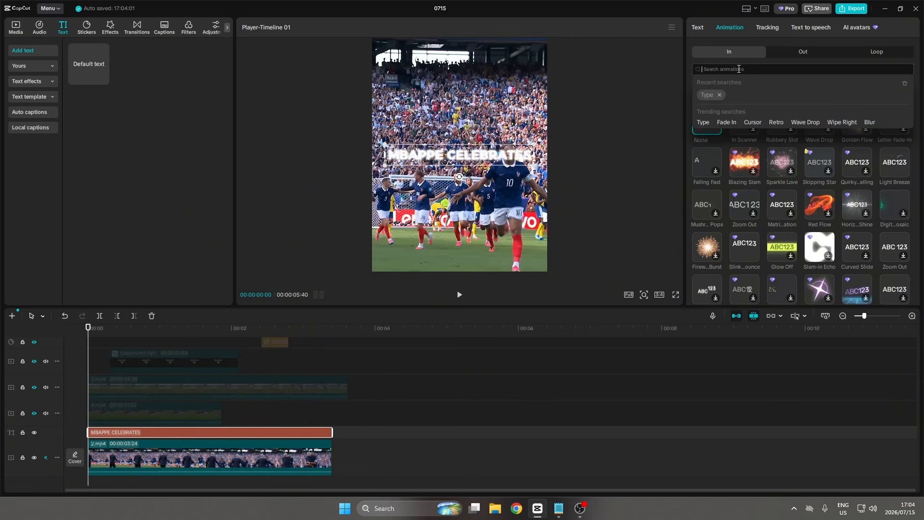
pyautogui.write('TYPE')
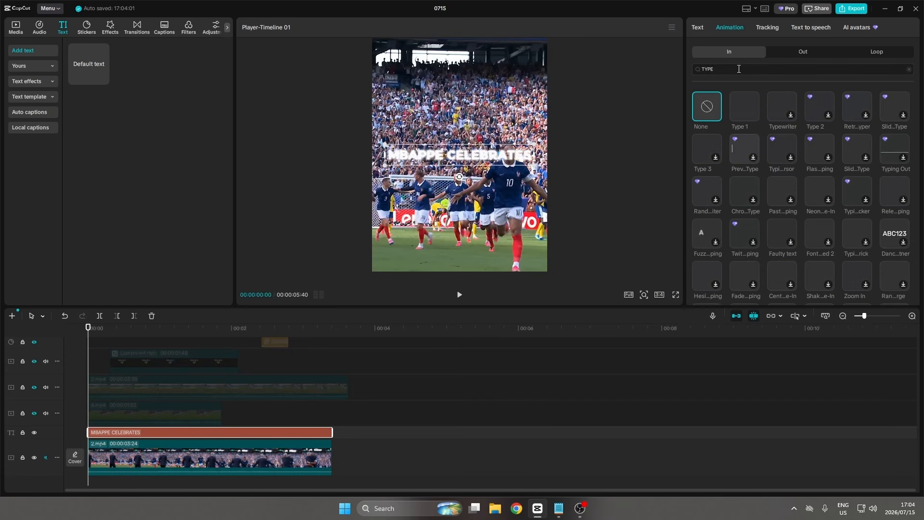
pyautogui.click(750, 105)
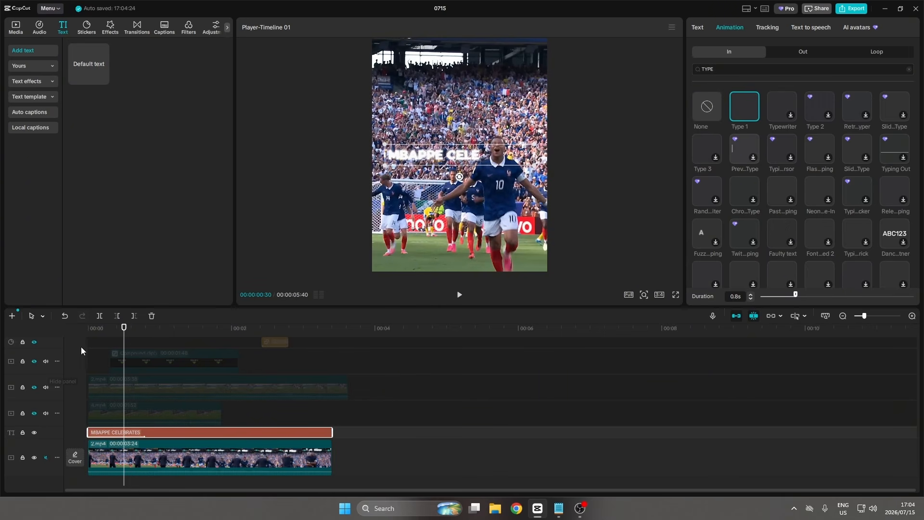
# Search sound effects for TYPING and add 'Realistic sound effects for typing on keyboards' at the timeline start.
pyautogui.click(90, 332)
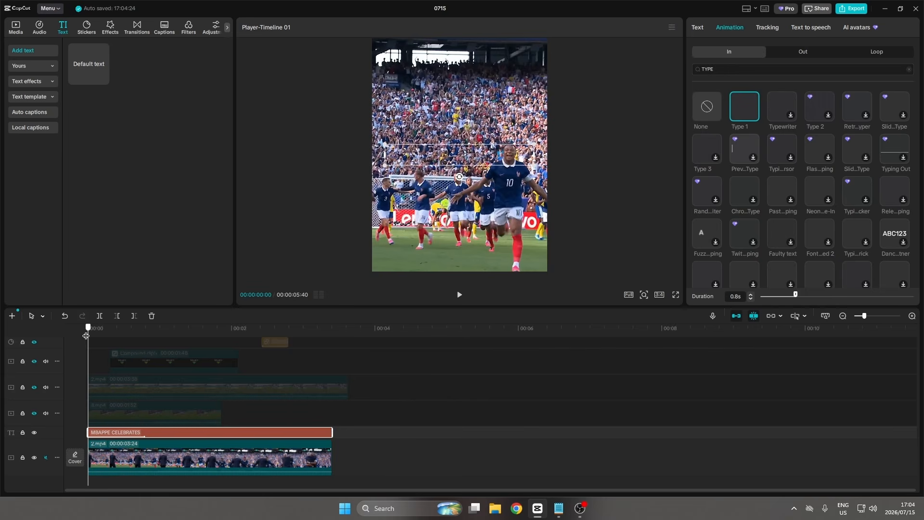
pyautogui.click(42, 27)
pyautogui.click(72, 50)
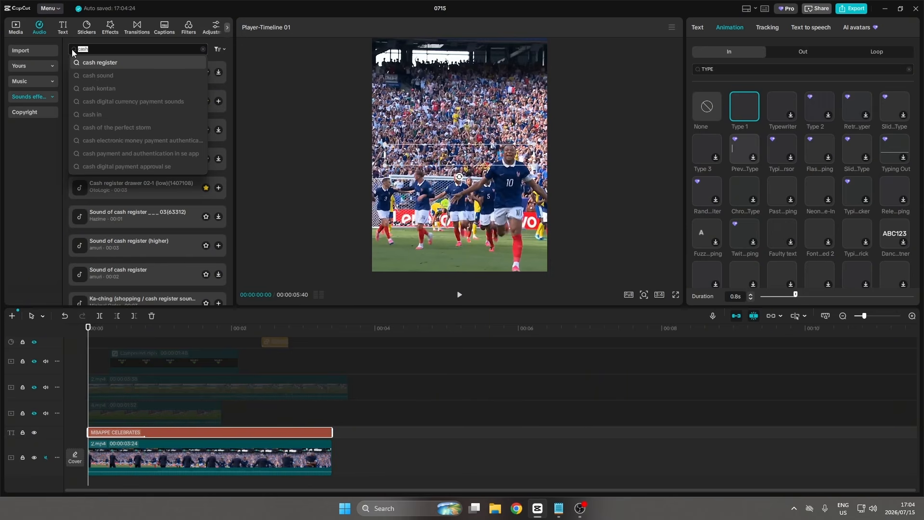
pyautogui.write('TYPING')
pyautogui.press('Return')
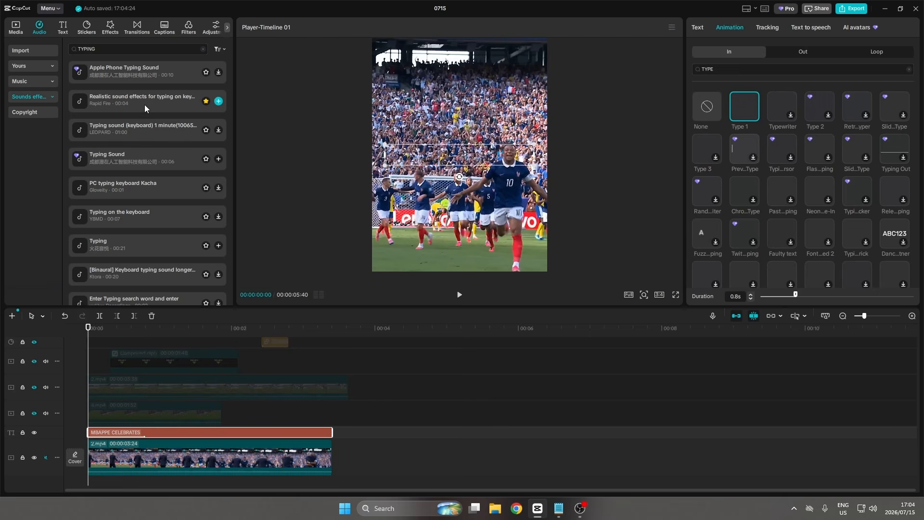
pyautogui.click(144, 105)
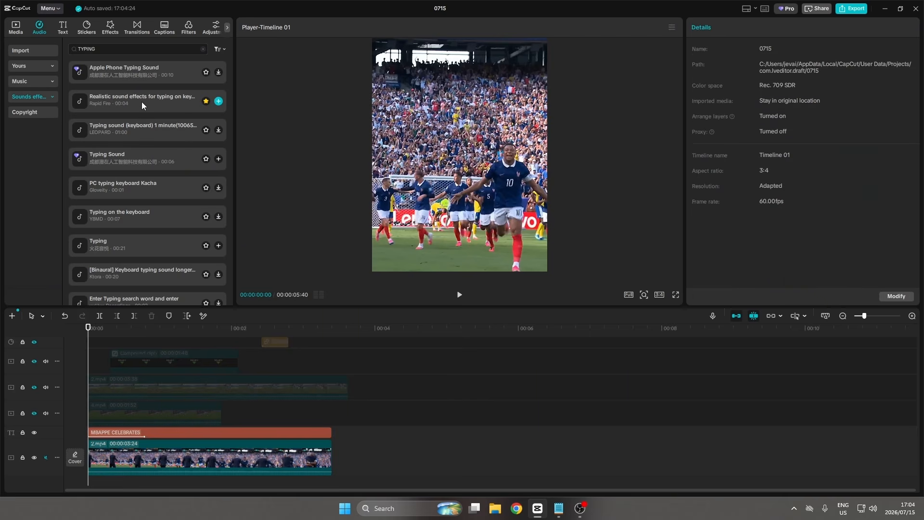
pyautogui.click(138, 102)
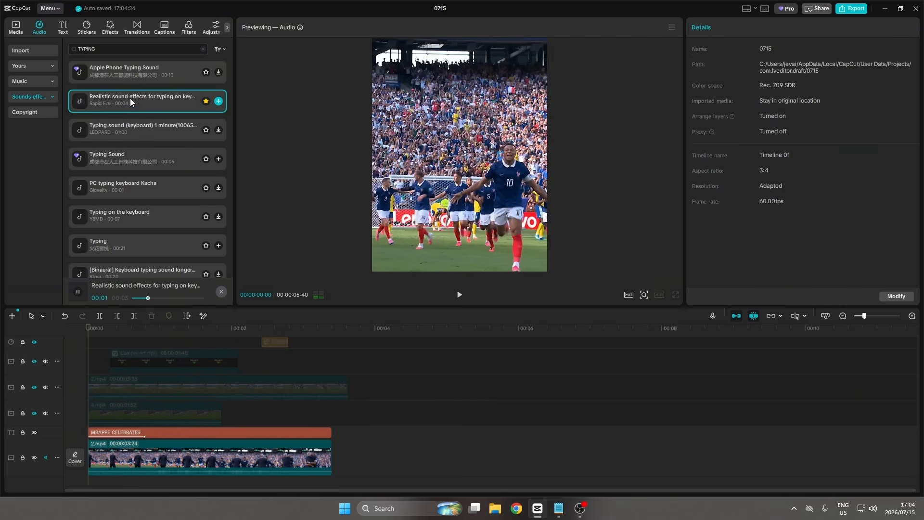
pyautogui.moveTo(130, 98); pyautogui.dragTo(102, 441)
# Trim the typing sound clip's end at about 00:00:00:48.
pyautogui.click(142, 471)
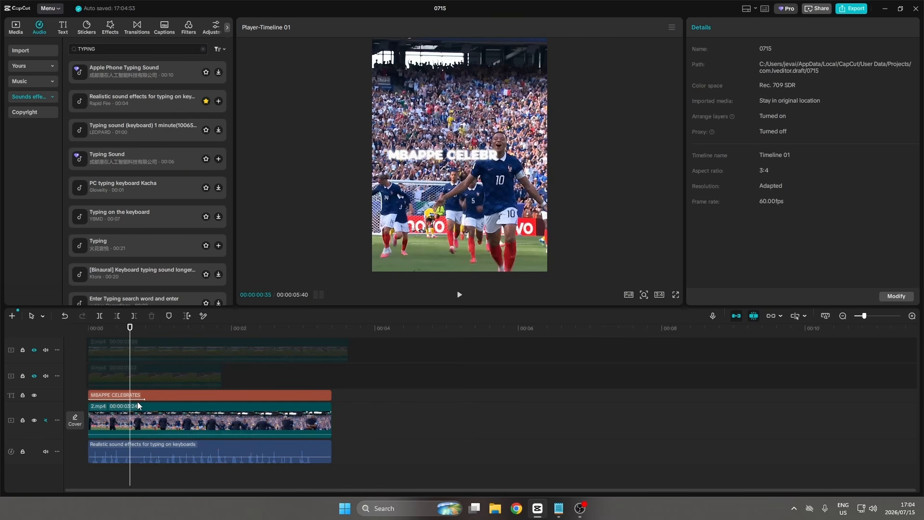
pyautogui.click(144, 470)
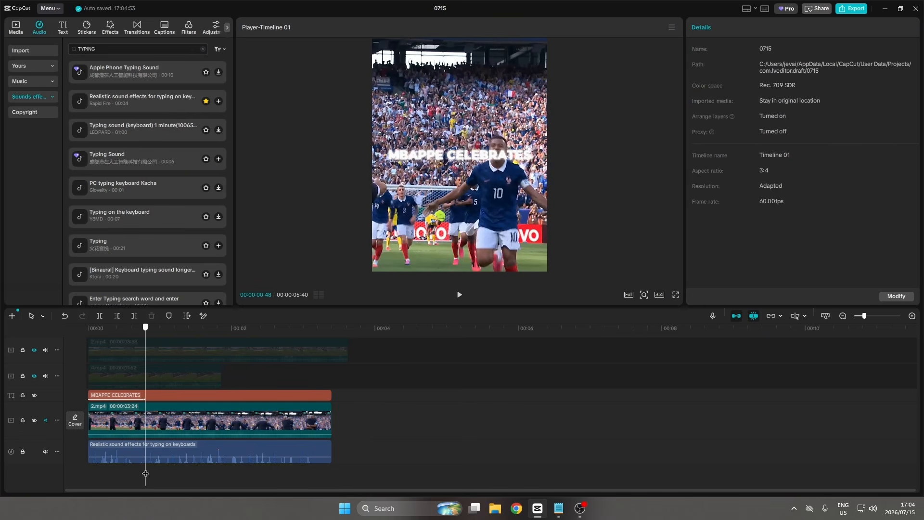
pyautogui.click(153, 448)
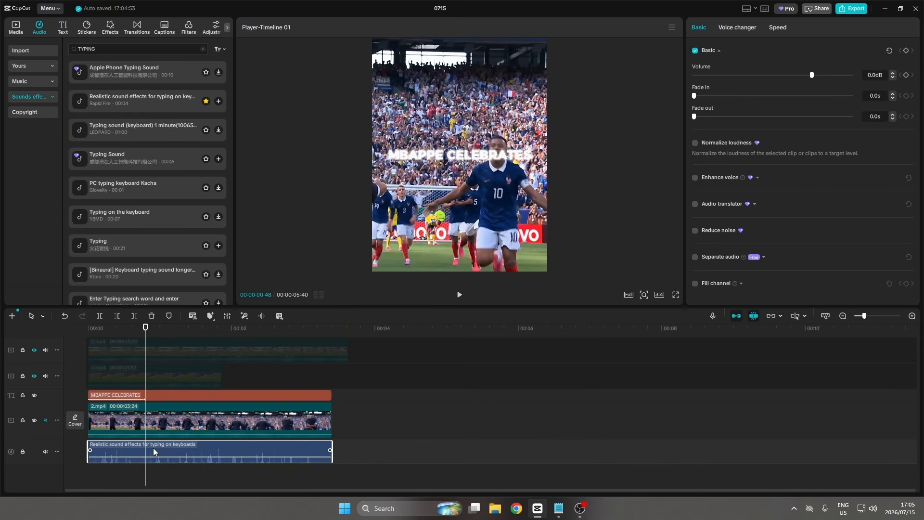
pyautogui.press('w')
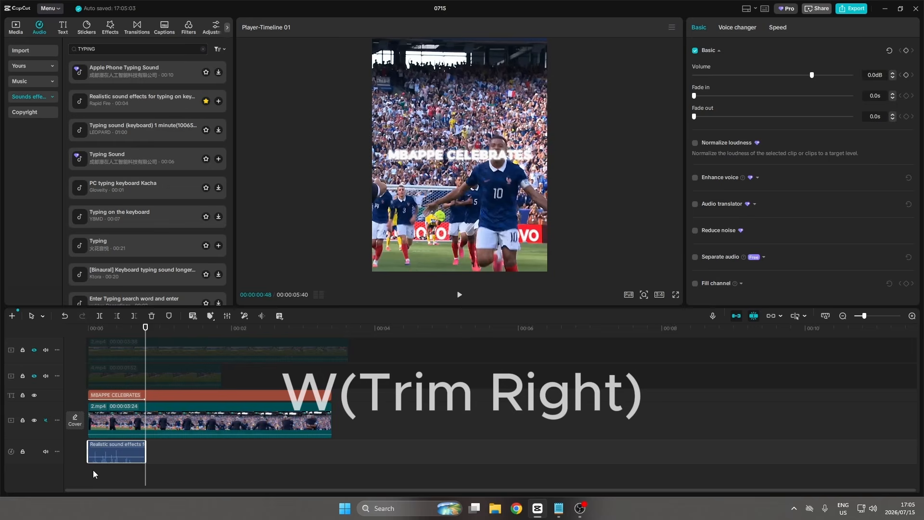
# Preview the title and typing sound in full screen from the start.
pyautogui.click(78, 474)
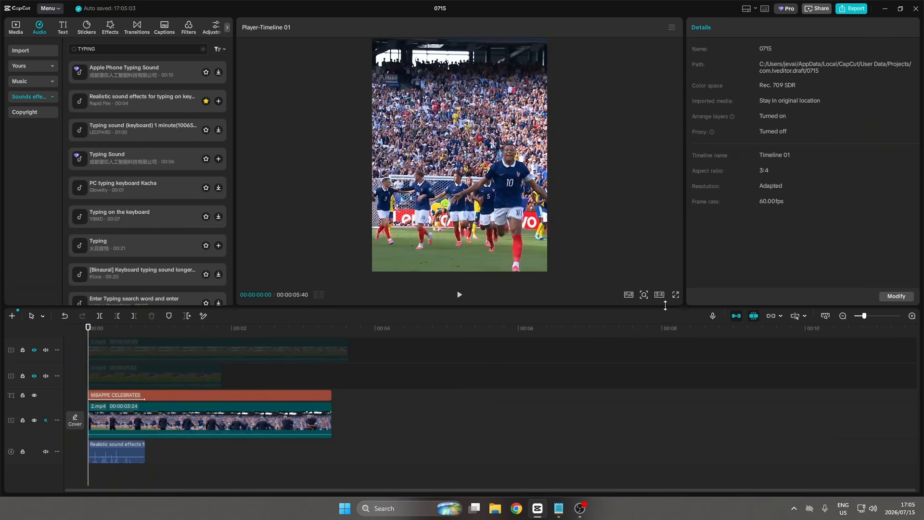
pyautogui.click(676, 295)
pyautogui.click(334, 477)
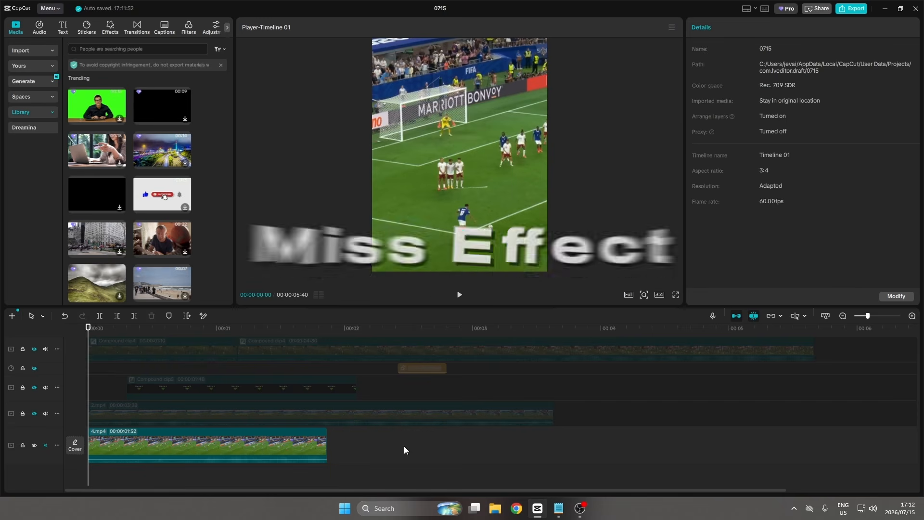
# Add the solid red background from the library's Background category to a track above the 4.mp4 clip.
pyautogui.press('space')
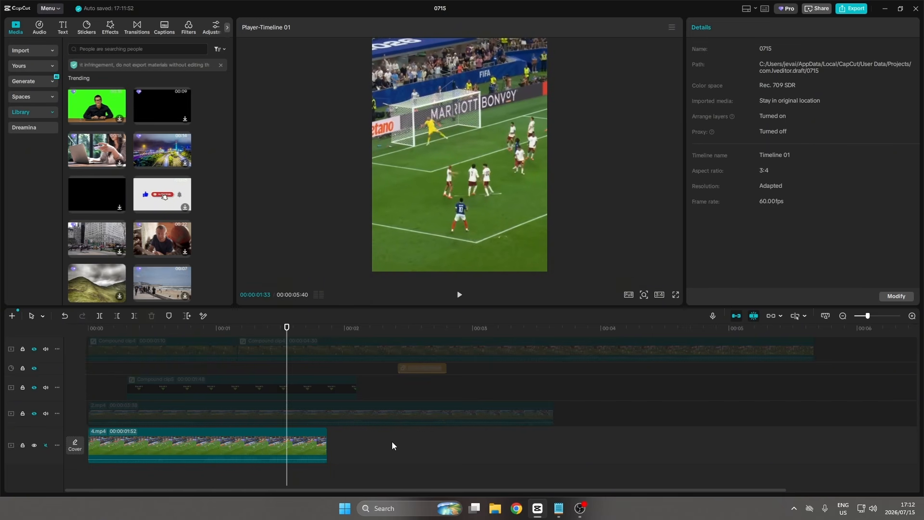
pyautogui.click(42, 109)
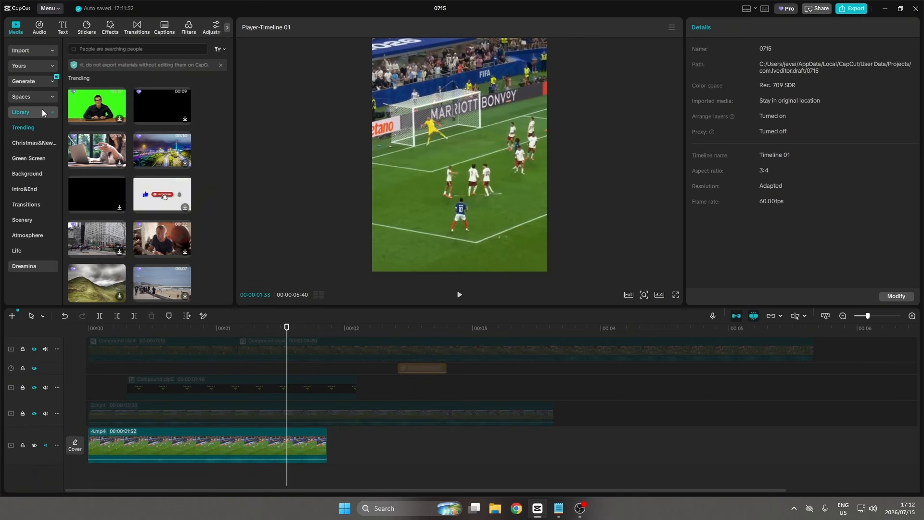
pyautogui.click(37, 172)
pyautogui.scroll(-3, 101, 178)
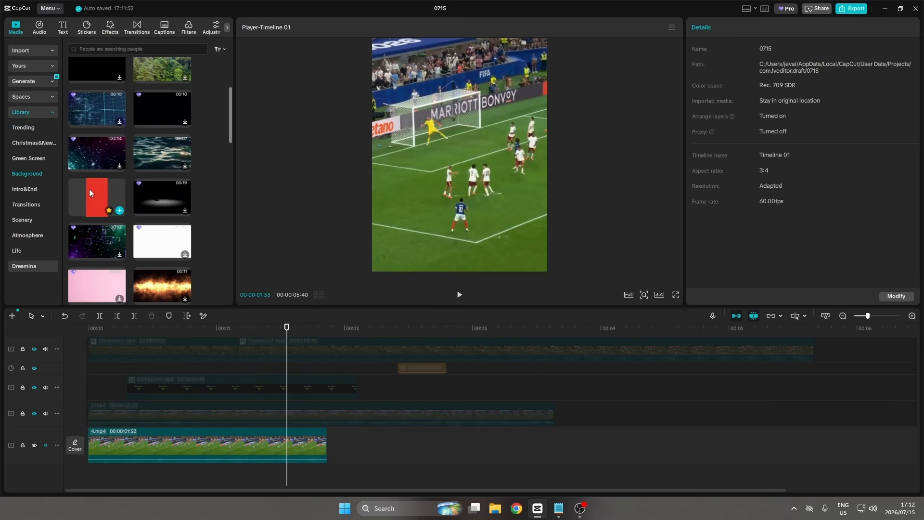
pyautogui.moveTo(99, 192); pyautogui.dragTo(187, 426)
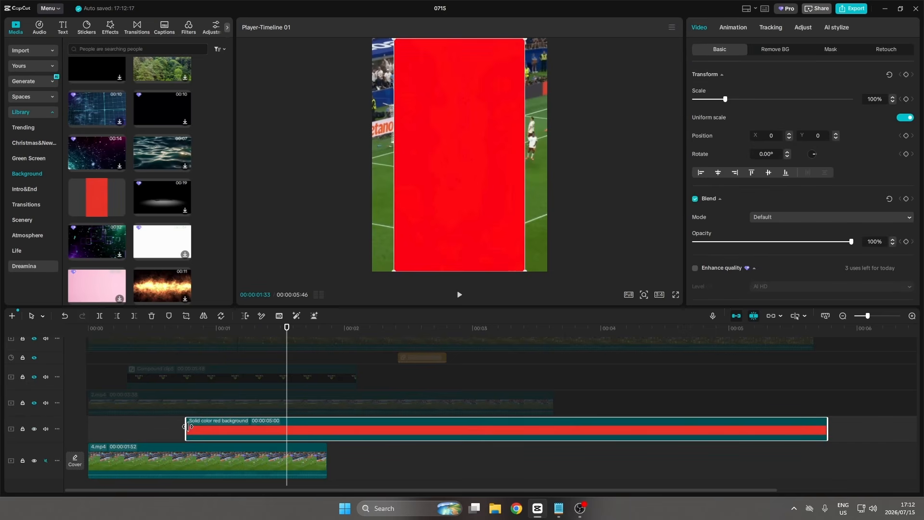
# Trim the red background clip to end at the playhead and move it to about 00:00:01:08 above the 4.mp4 clip.
pyautogui.press('w')
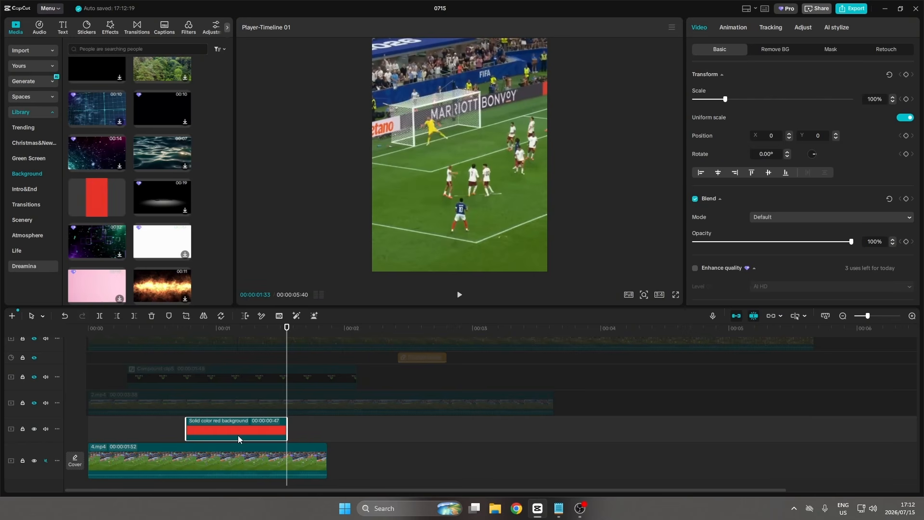
pyautogui.scroll(-1, 304, 422)
pyautogui.moveTo(255, 413); pyautogui.dragTo(385, 413)
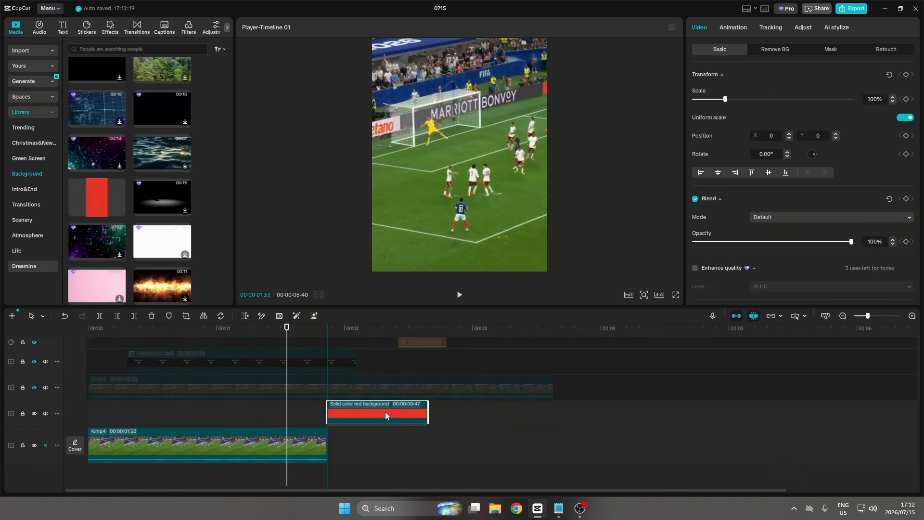
pyautogui.click(208, 415)
pyautogui.click(212, 417)
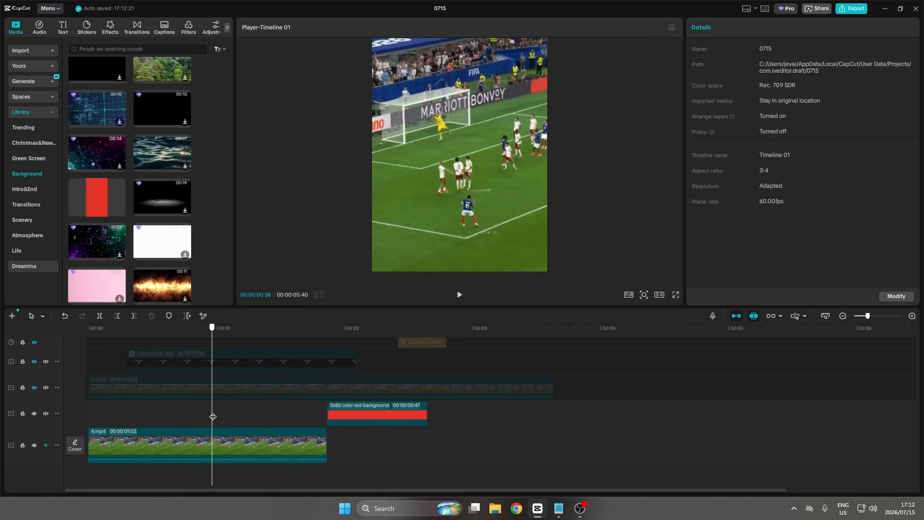
pyautogui.moveTo(213, 416); pyautogui.dragTo(234, 414)
pyautogui.moveTo(383, 412); pyautogui.dragTo(249, 412)
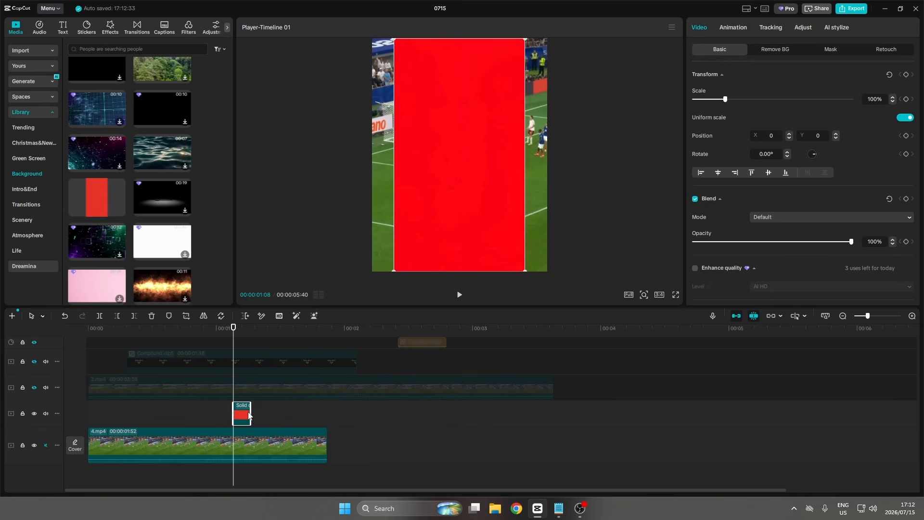
# Scale the red background to 138%, set its blend mode to Darken and its opacity to 60%.
pyautogui.moveTo(726, 99); pyautogui.dragTo(737, 99)
pyautogui.click(763, 218)
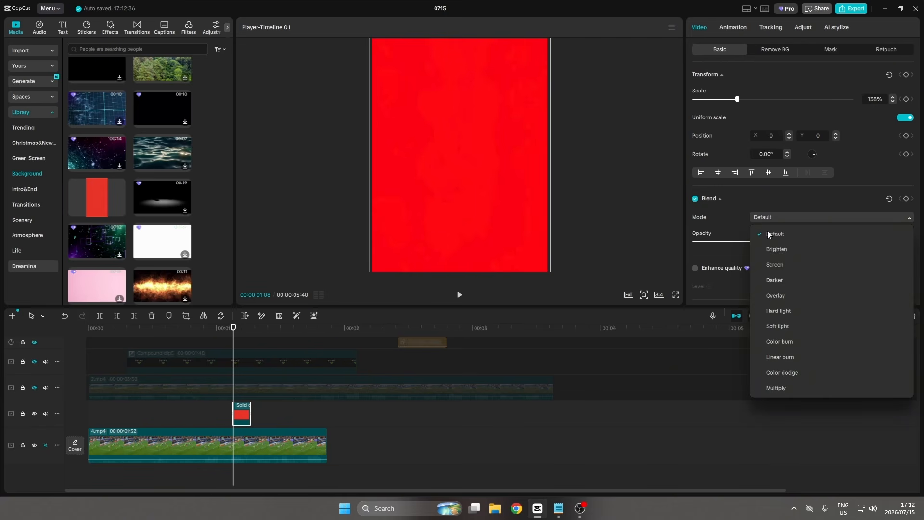
pyautogui.click(781, 280)
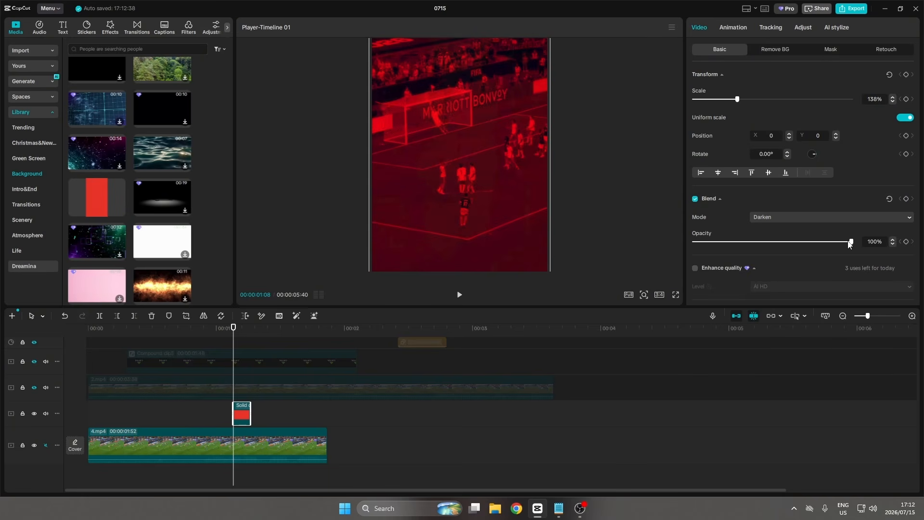
pyautogui.moveTo(852, 242); pyautogui.dragTo(789, 245)
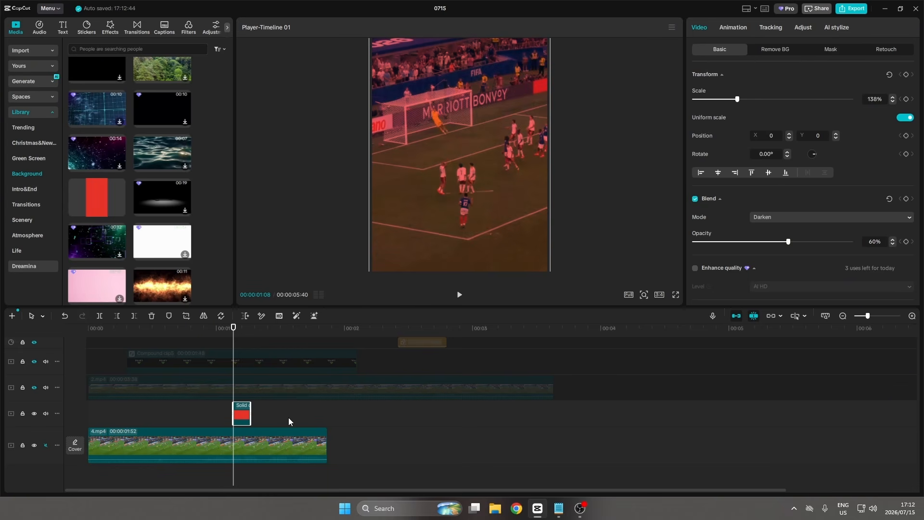
# Apply the Fade Out exit animation to the red background and extend the clip's end slightly.
pyautogui.click(735, 30)
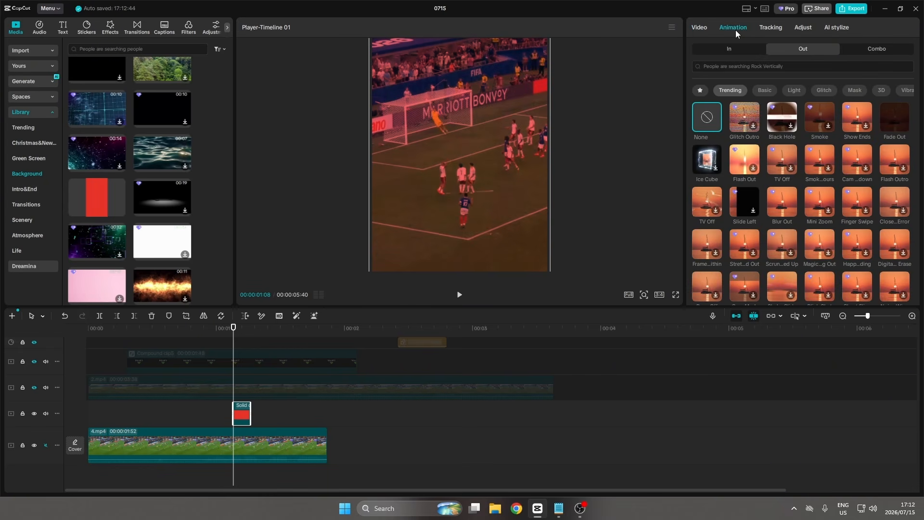
pyautogui.click(892, 114)
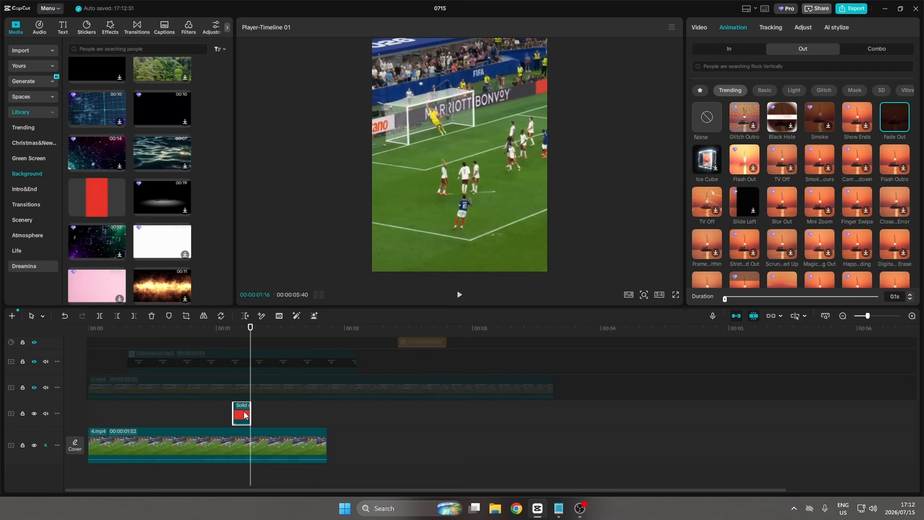
pyautogui.moveTo(250, 412); pyautogui.dragTo(257, 410)
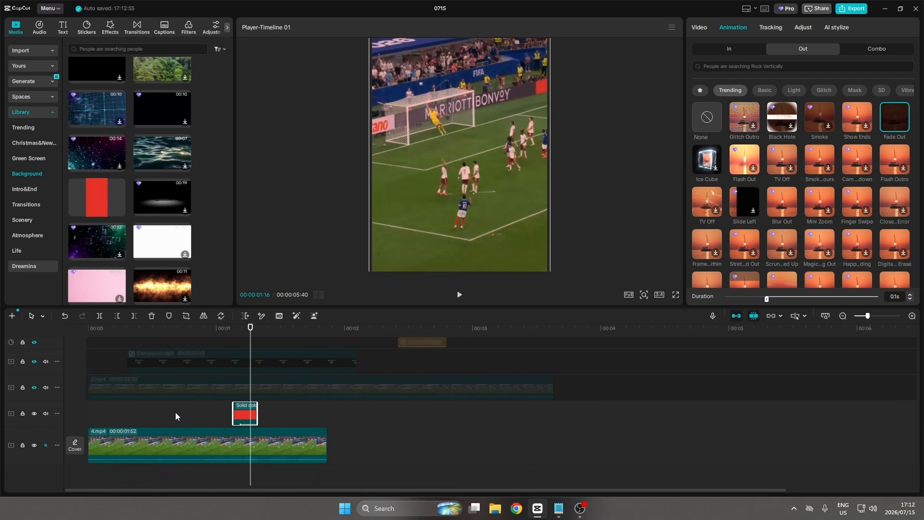
pyautogui.click(161, 413)
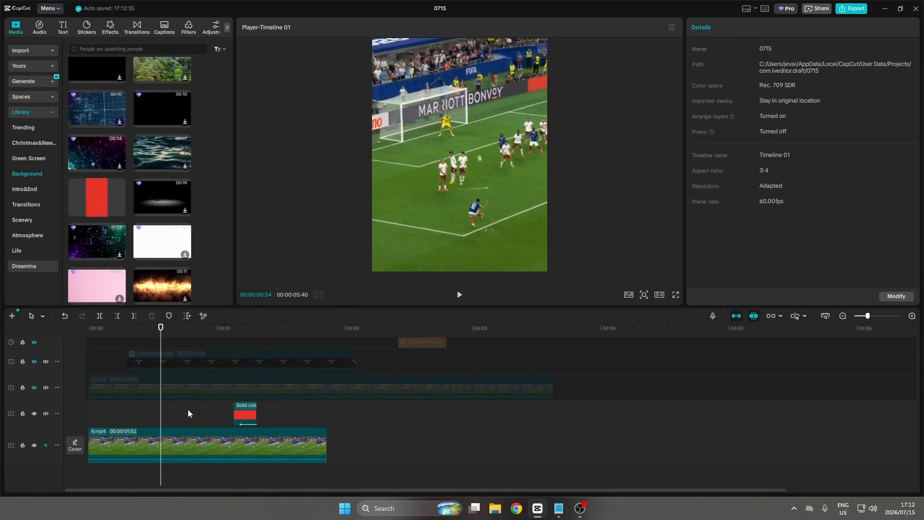
# Search sound effects for buzzer and add 'Buzzer sound to represent incorrect answer in quiz' at the red background's start.
pyautogui.click(41, 29)
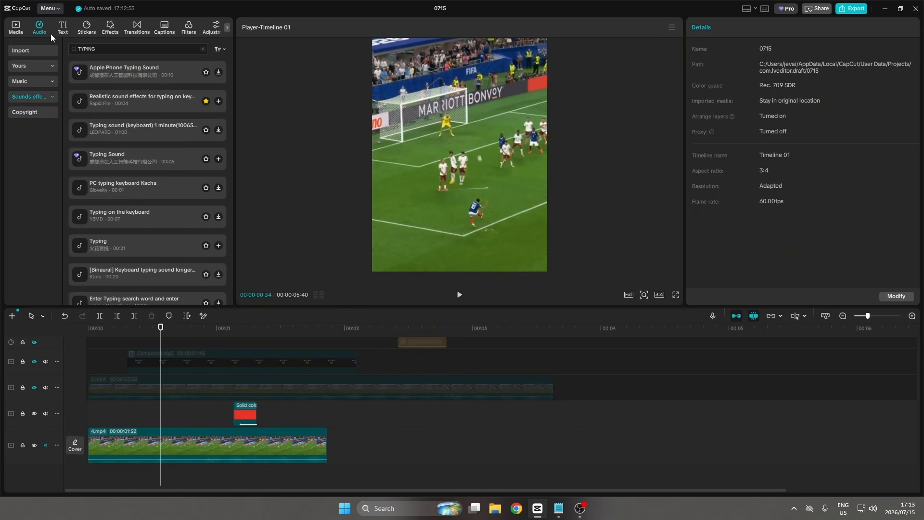
pyautogui.click(104, 52)
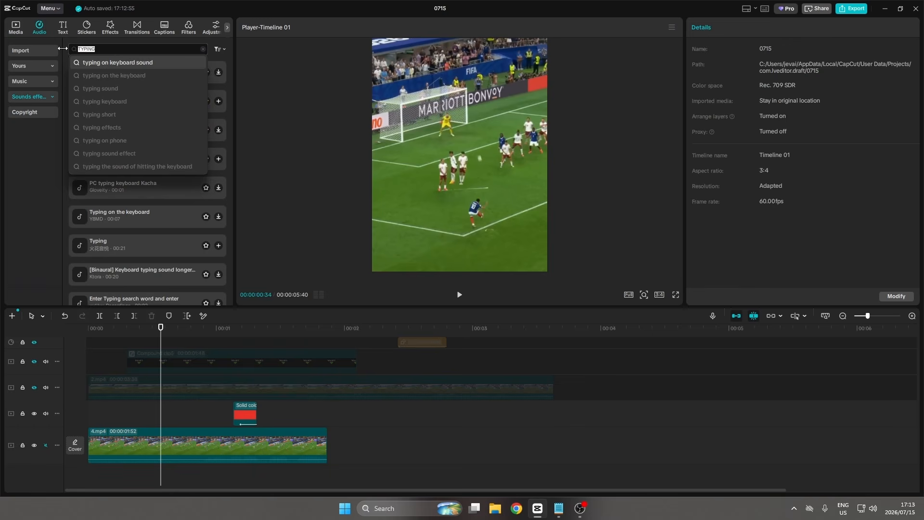
pyautogui.write('buzzer')
pyautogui.press('Return')
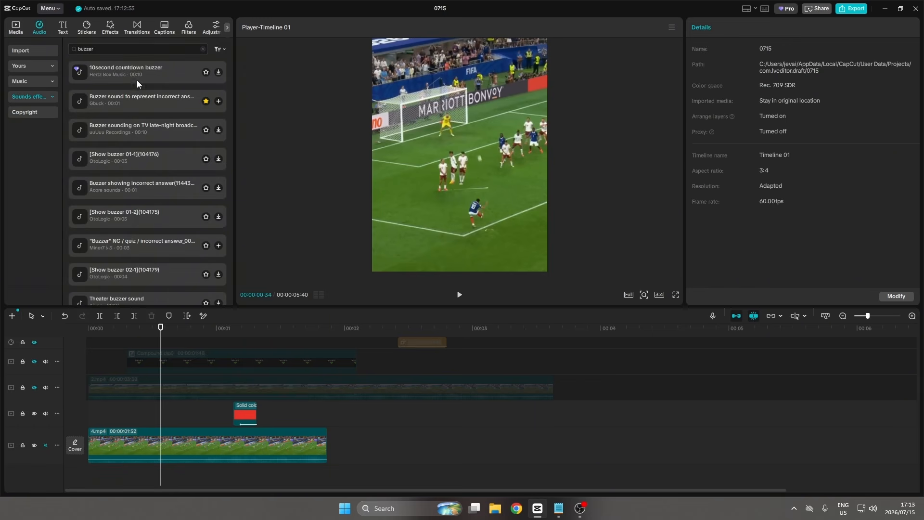
pyautogui.click(150, 95)
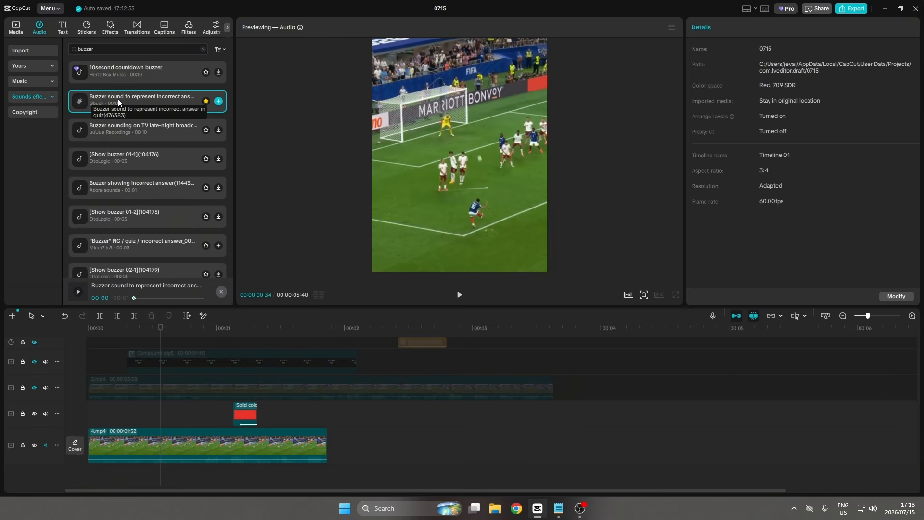
pyautogui.moveTo(118, 99); pyautogui.dragTo(245, 449)
pyautogui.scroll(-1, 230, 473)
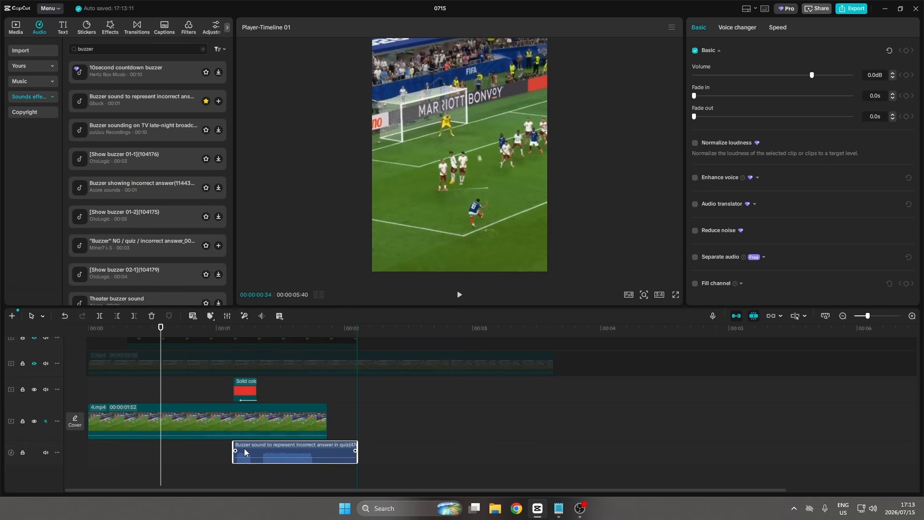
# Preview the miss effect with the buzzer in full screen from the start.
pyautogui.click(224, 394)
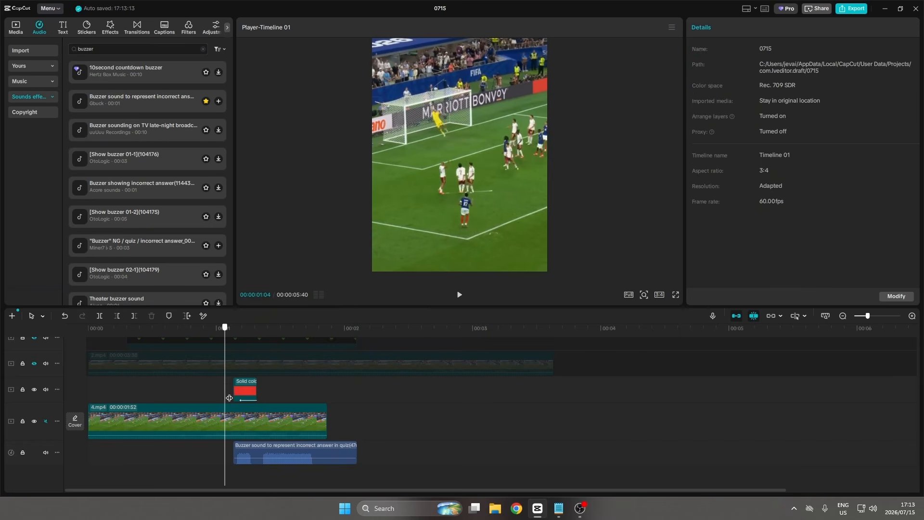
pyautogui.moveTo(229, 398); pyautogui.dragTo(97, 402)
pyautogui.click(676, 294)
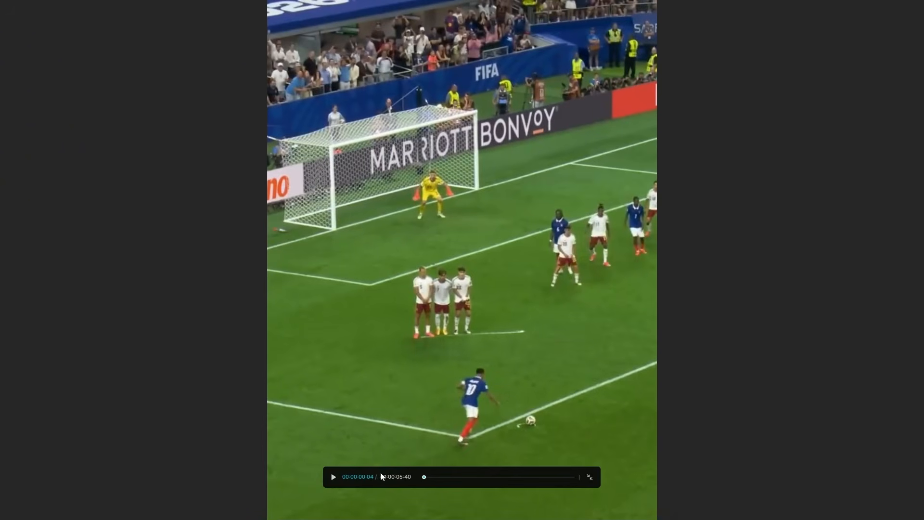
pyautogui.click(334, 477)
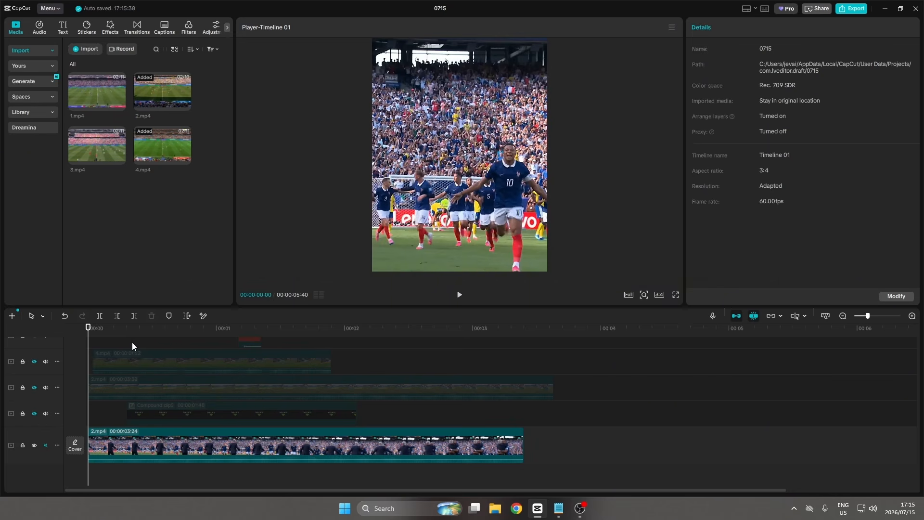
# Search filters for vidvid and add Vivid 2 over the 2.mp4 clip, starting about half a second in.
pyautogui.click(188, 27)
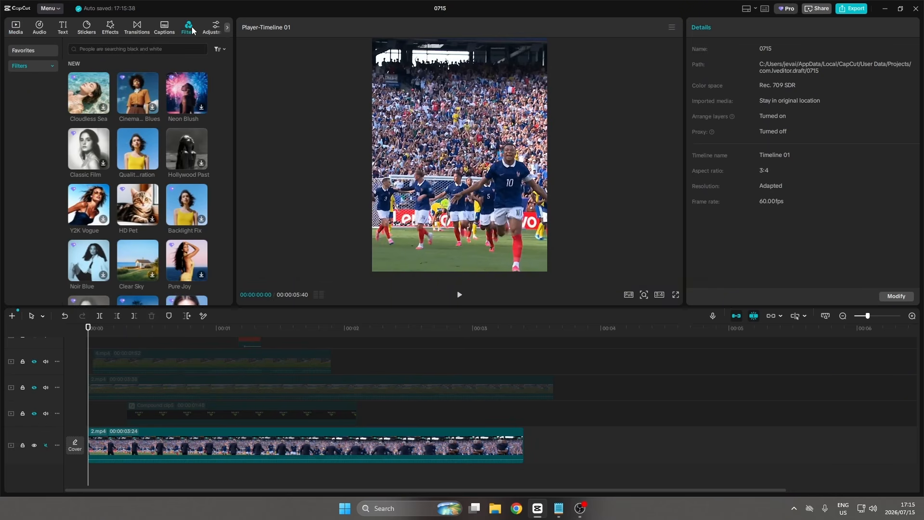
pyautogui.click(96, 49)
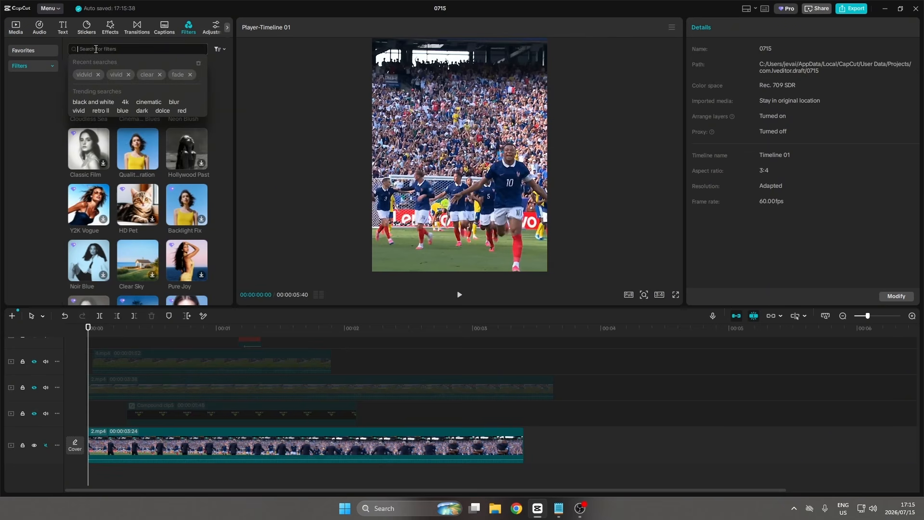
pyautogui.write('vidvid')
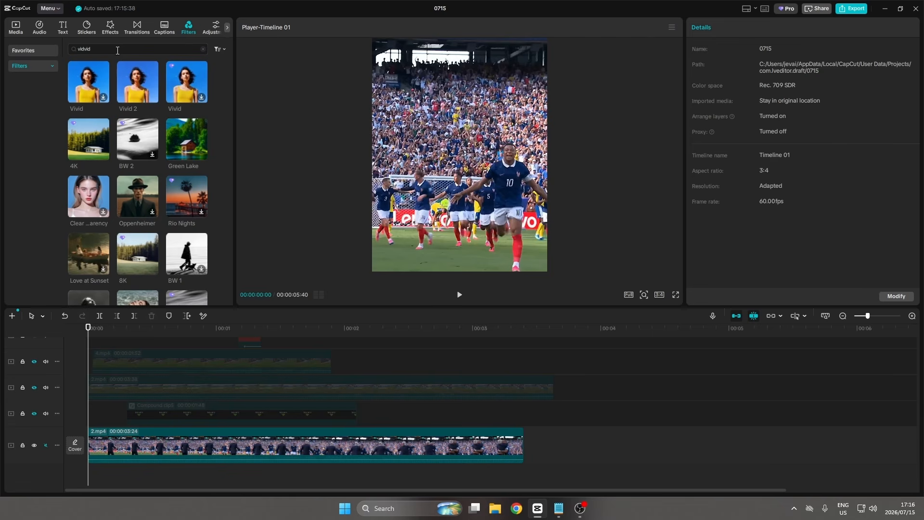
pyautogui.moveTo(137, 82); pyautogui.dragTo(83, 429)
pyautogui.moveTo(466, 436); pyautogui.dragTo(524, 436)
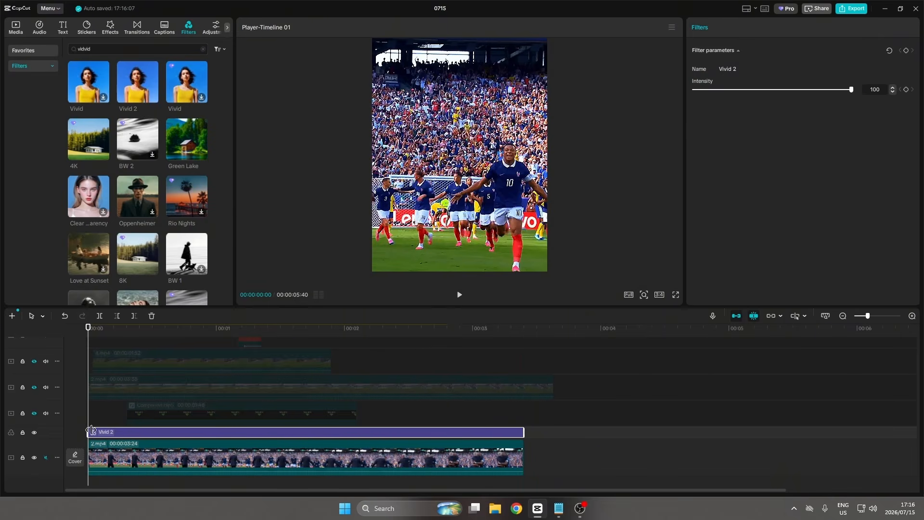
pyautogui.moveTo(88, 432); pyautogui.dragTo(134, 437)
pyautogui.click(126, 434)
pyautogui.click(70, 432)
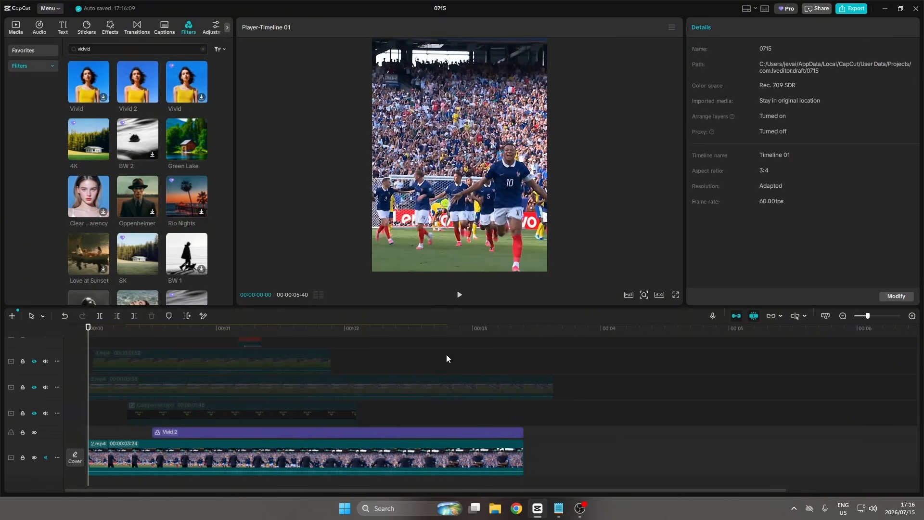
# Preview the filtered celebration clip in full screen.
pyautogui.click(676, 295)
pyautogui.click(332, 477)
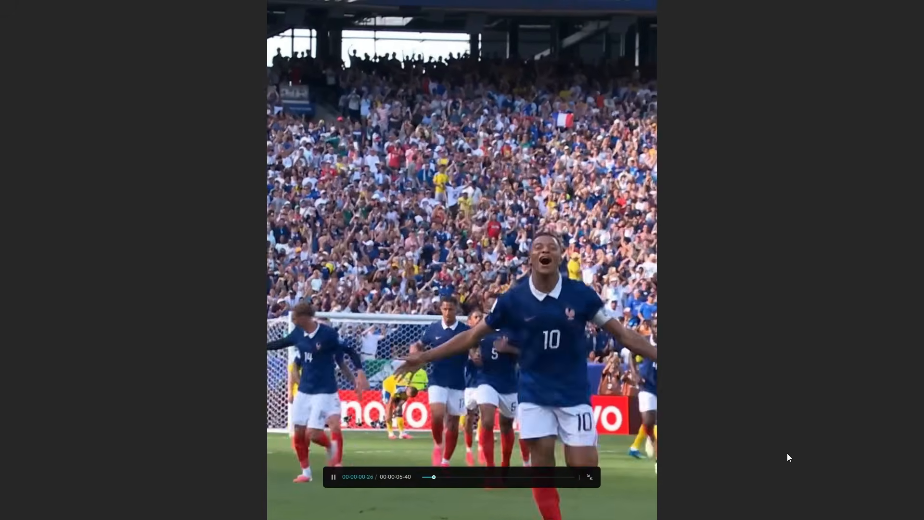
pyautogui.press('Escape')
pyautogui.press('space')
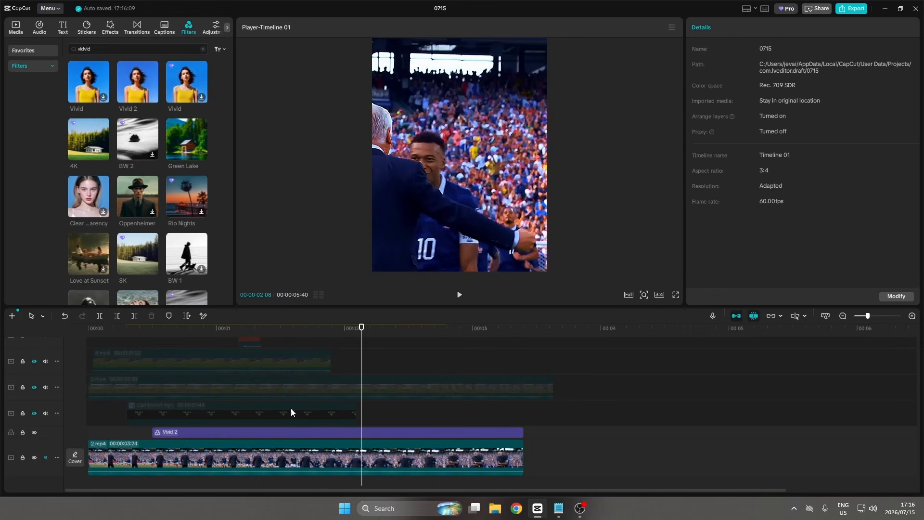
# Add the Green Lake filter on a track above Vivid 2, starting at the same point.
pyautogui.moveTo(140, 430); pyautogui.dragTo(166, 438)
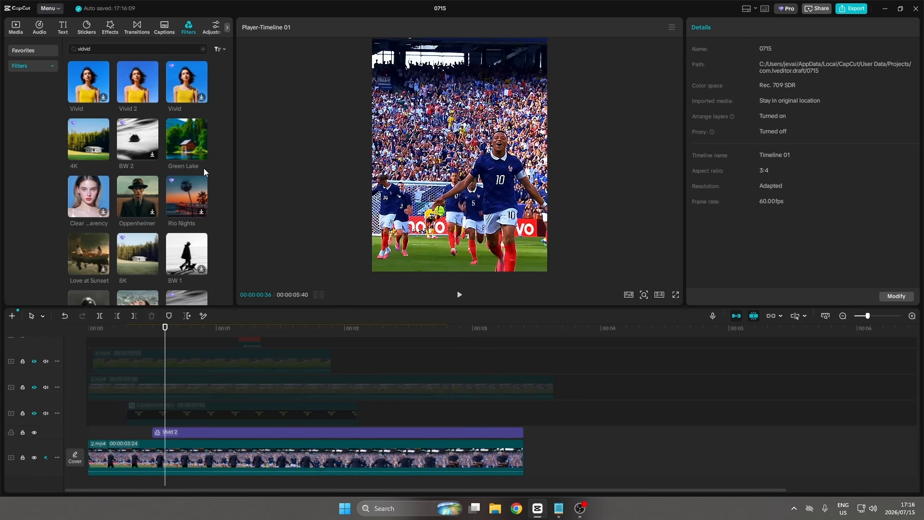
pyautogui.moveTo(185, 144); pyautogui.dragTo(157, 429)
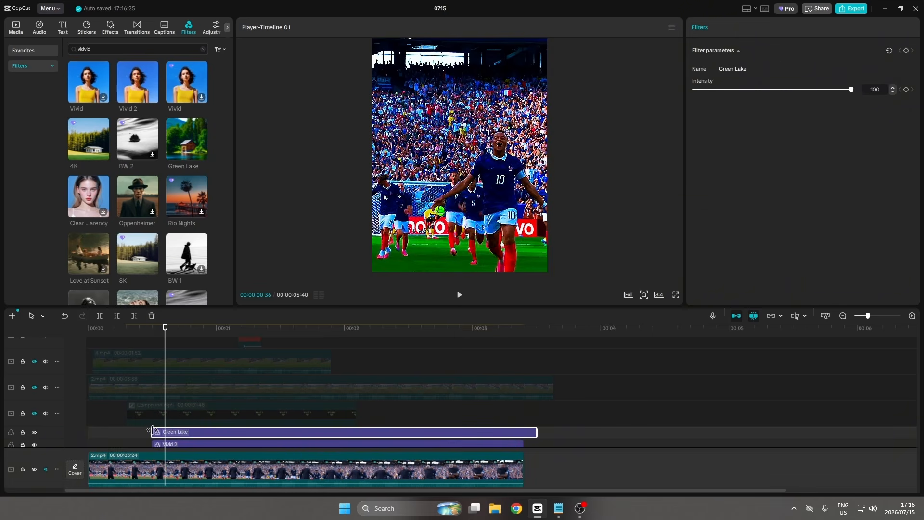
pyautogui.scroll(-1, 180, 428)
pyautogui.click(135, 411)
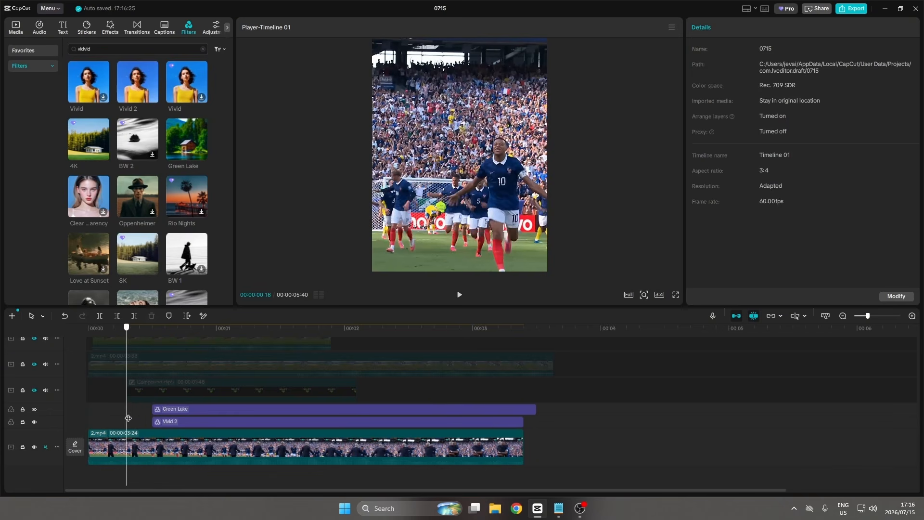
# Play back the celebration clip with both filters.
pyautogui.press('space')
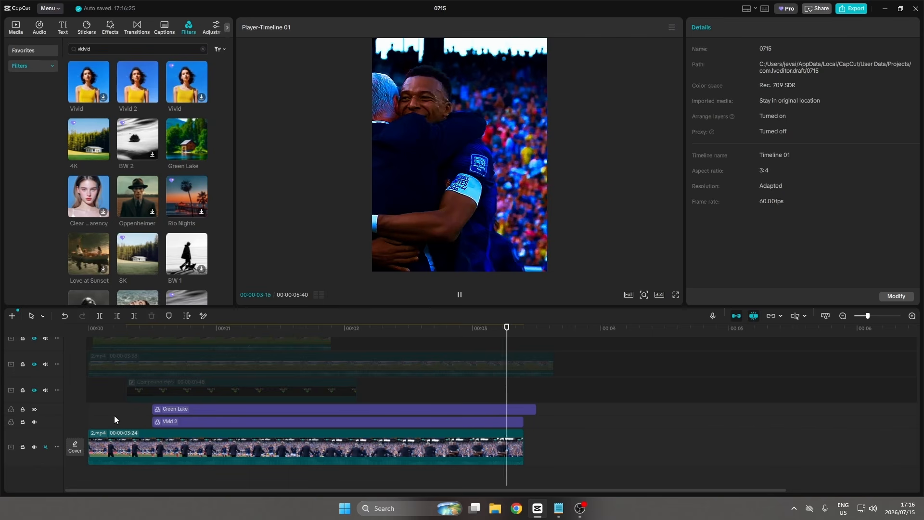
pyautogui.press('space')
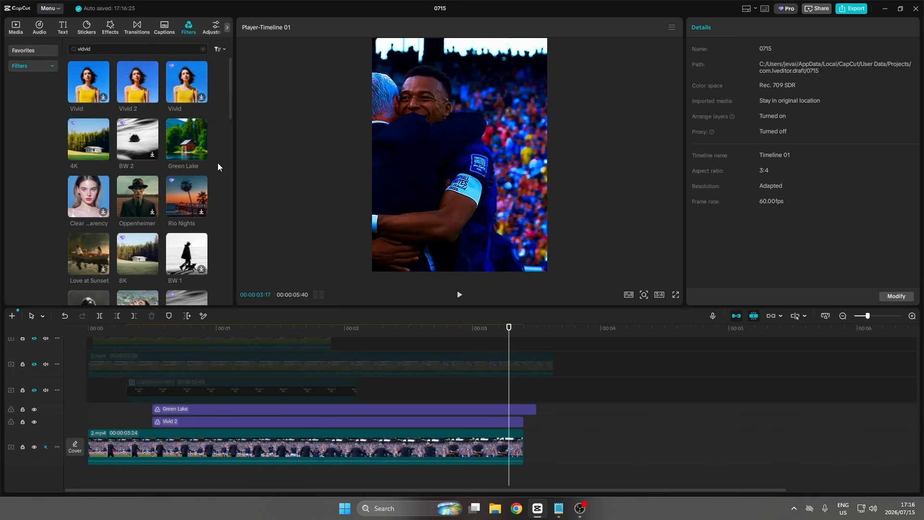